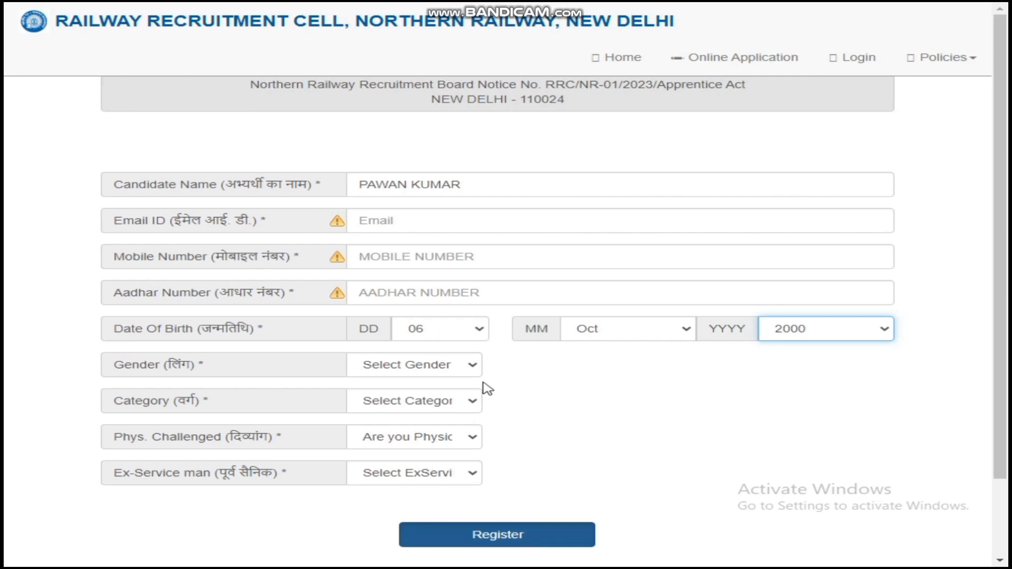
Step: Set the candidate's gender to Male and category to SC in the registration form
{"action": "left_click", "coordinate": [429, 376]}
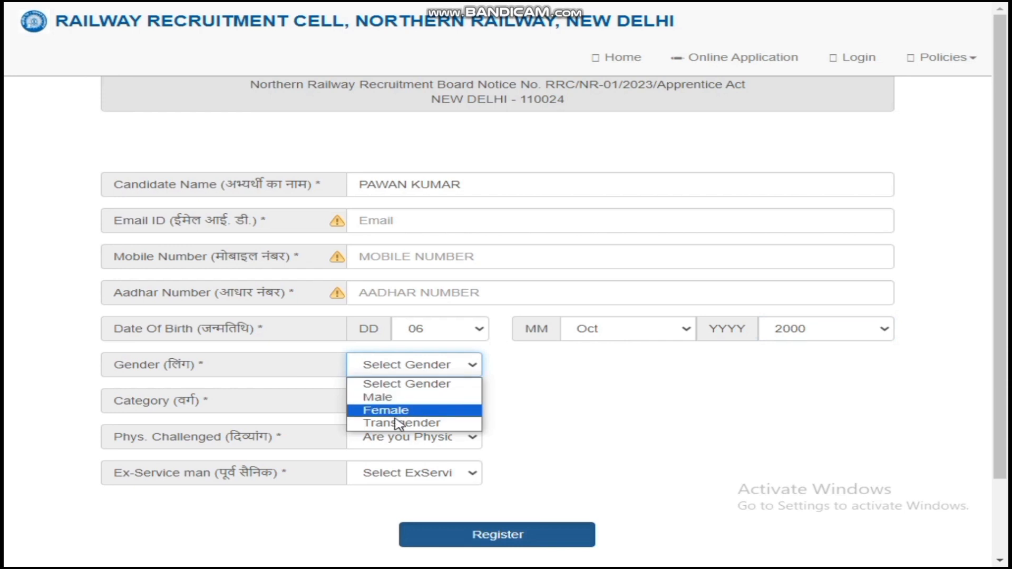
{"action": "left_click", "coordinate": [390, 398]}
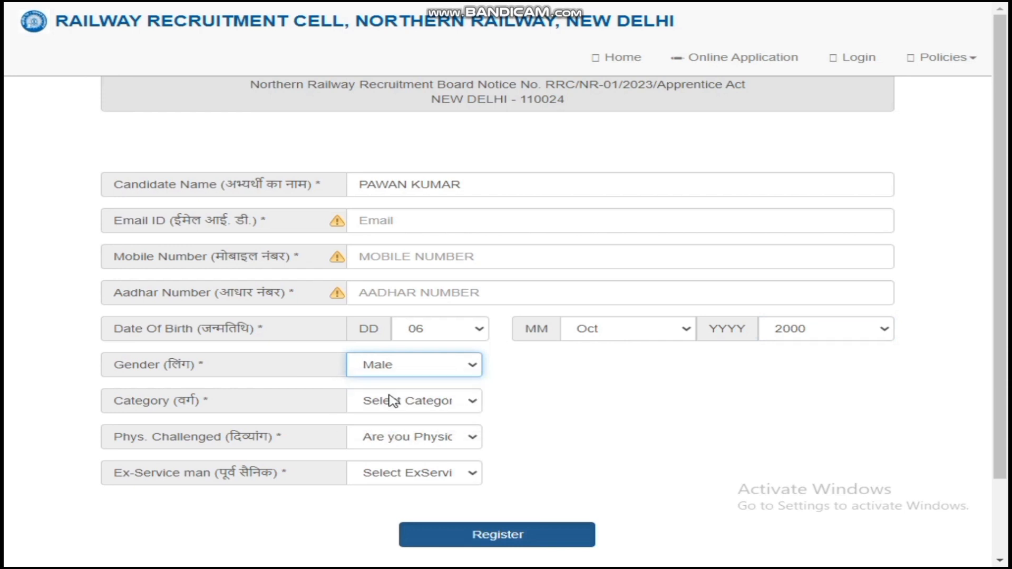
{"action": "left_click", "coordinate": [404, 408]}
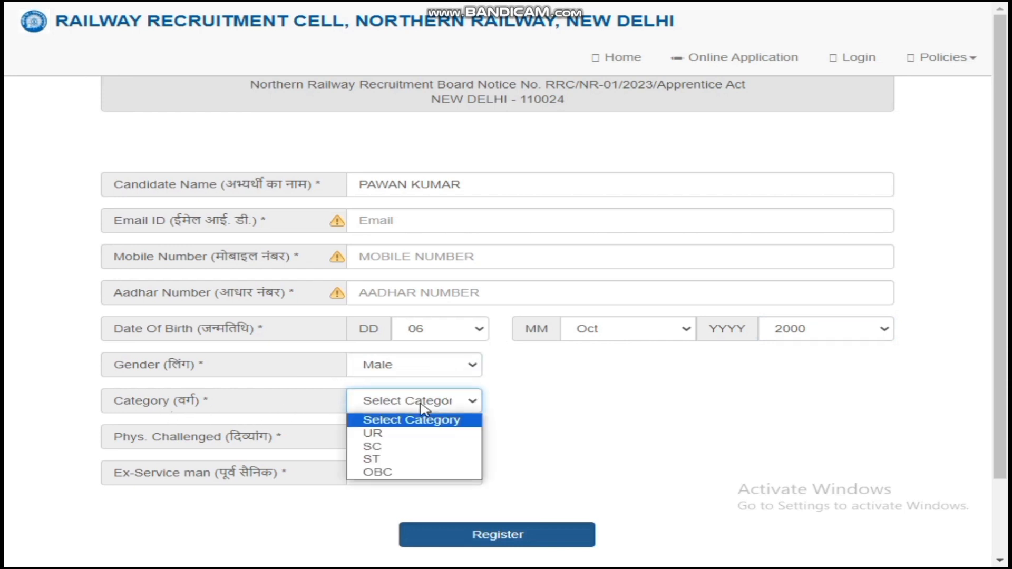
{"action": "left_click", "coordinate": [396, 446]}
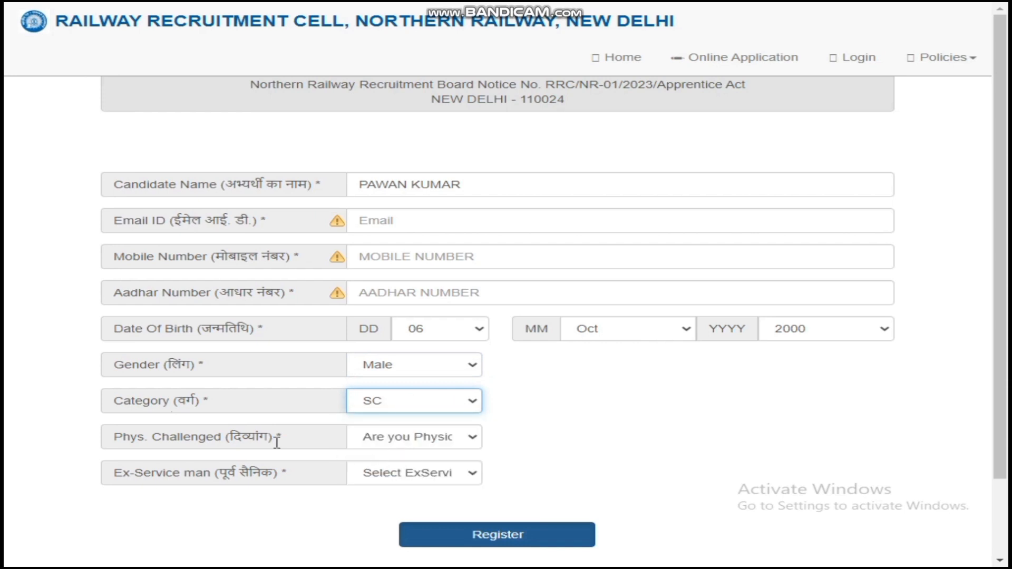
Step: Set the physically challenged and ex-serviceman statuses to NO, and submit and confirm the candidate registration
{"action": "left_click", "coordinate": [403, 441]}
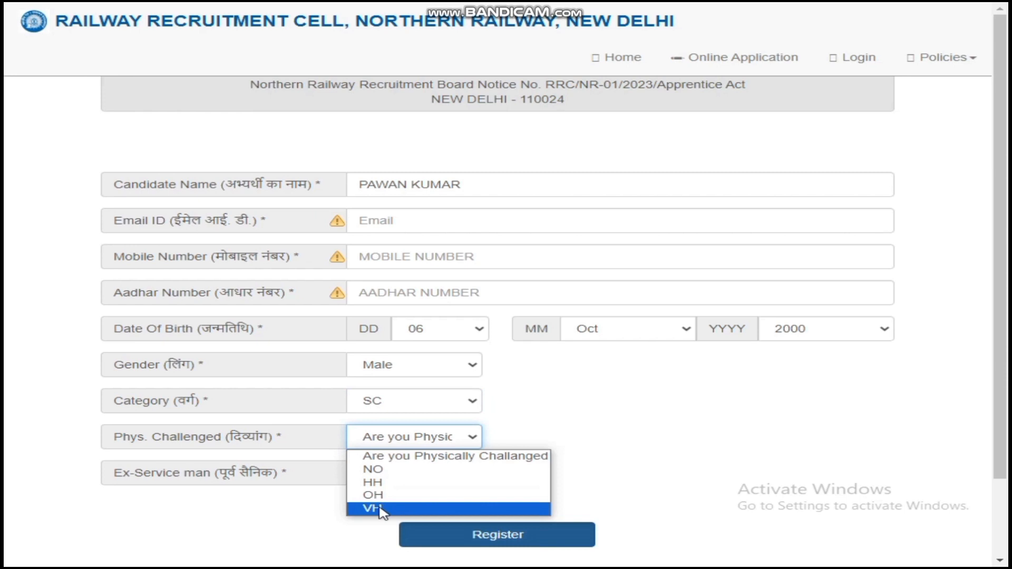
{"action": "left_click", "coordinate": [378, 472]}
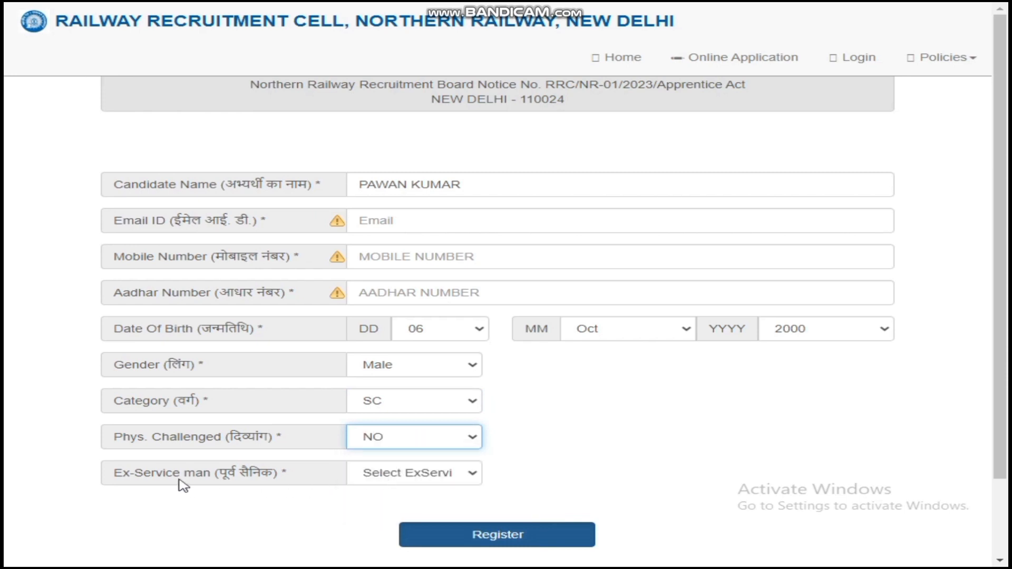
{"action": "left_click", "coordinate": [452, 477]}
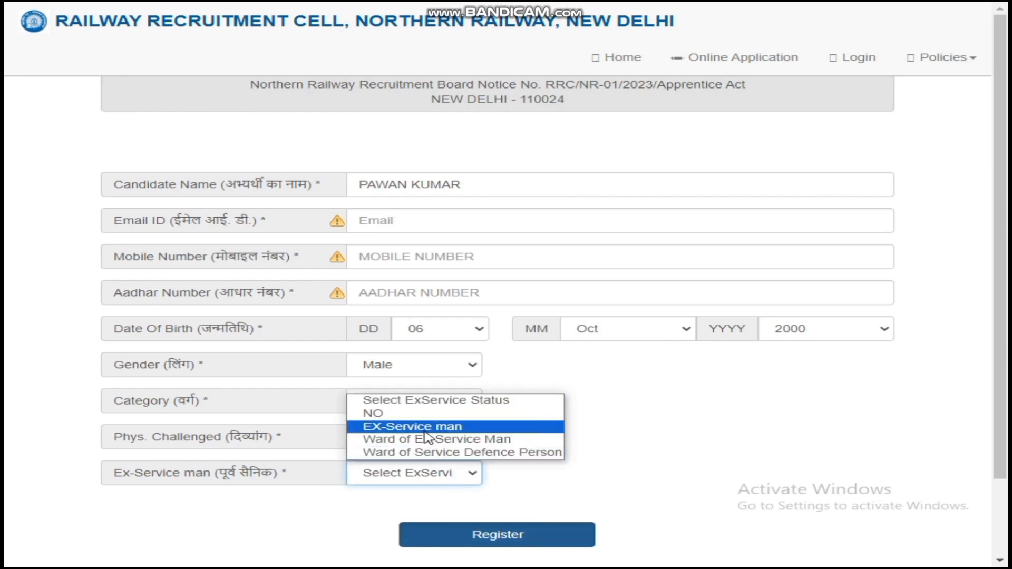
{"action": "left_click", "coordinate": [378, 415]}
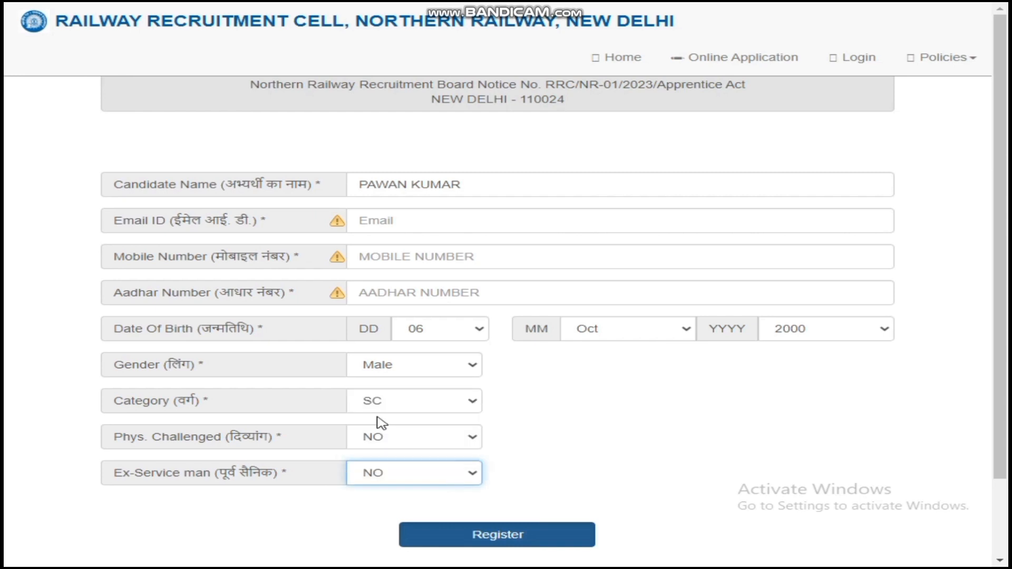
{"action": "left_click", "coordinate": [499, 536]}
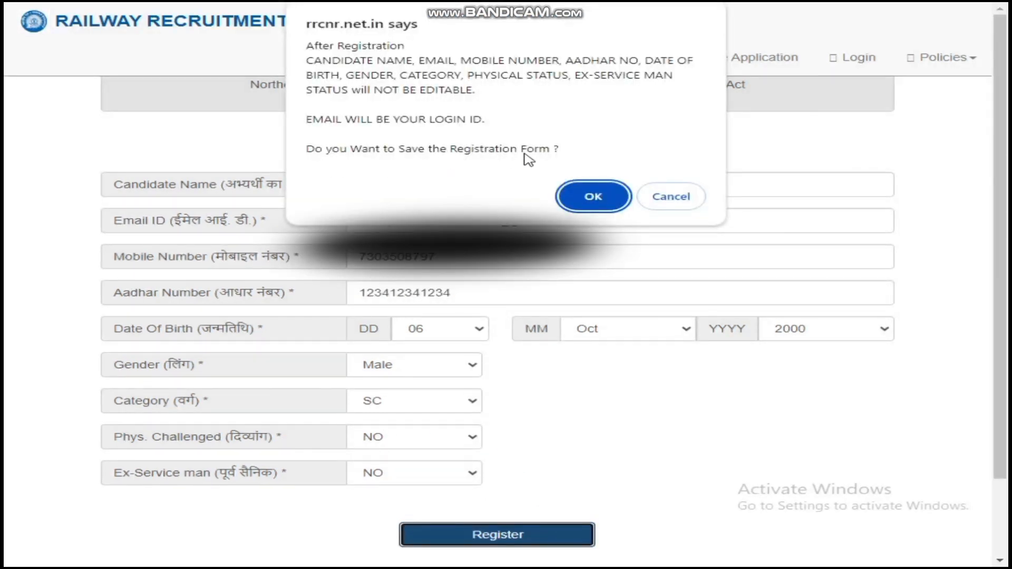
{"action": "left_click", "coordinate": [592, 206]}
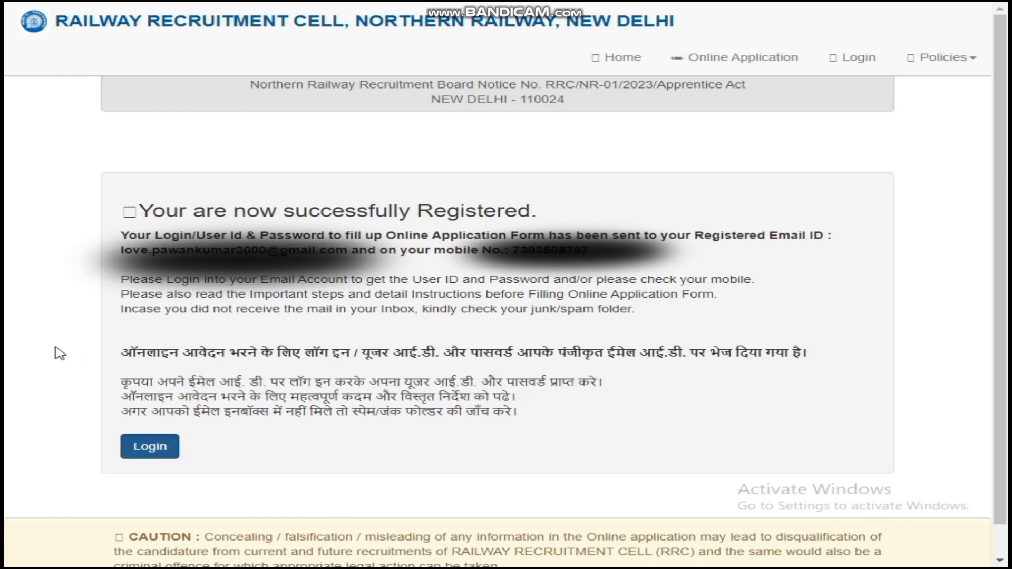
Step: Log in to the newly registered candidate account and open the payment-exempted application form for filling
{"action": "left_click", "coordinate": [153, 446]}
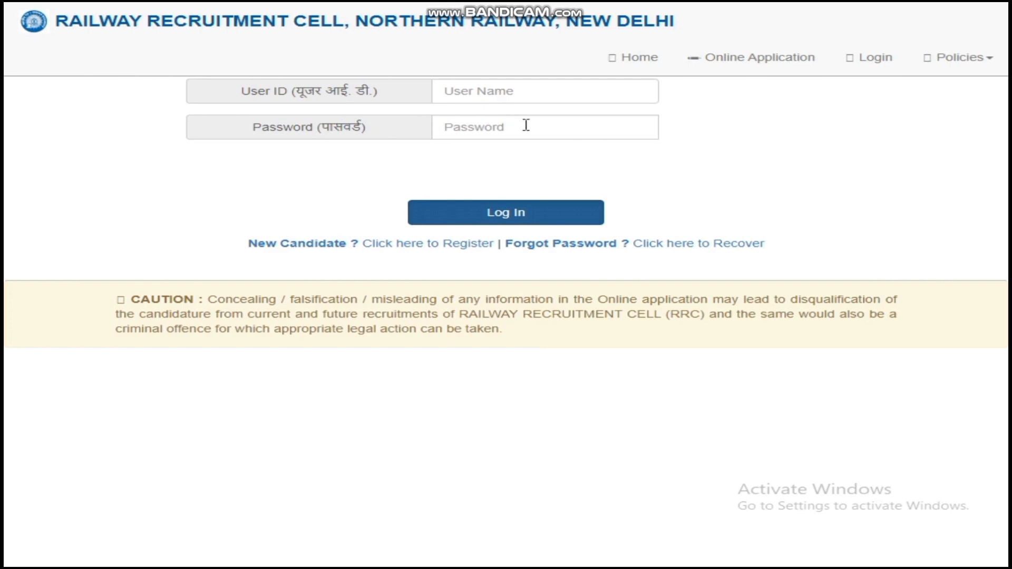
{"action": "left_click", "coordinate": [519, 221]}
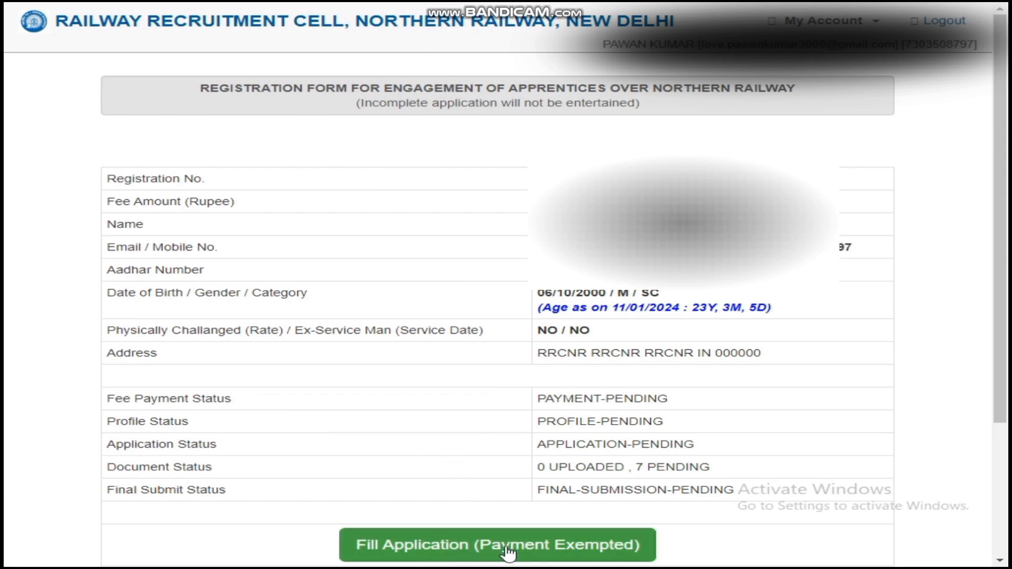
{"action": "left_click", "coordinate": [463, 546]}
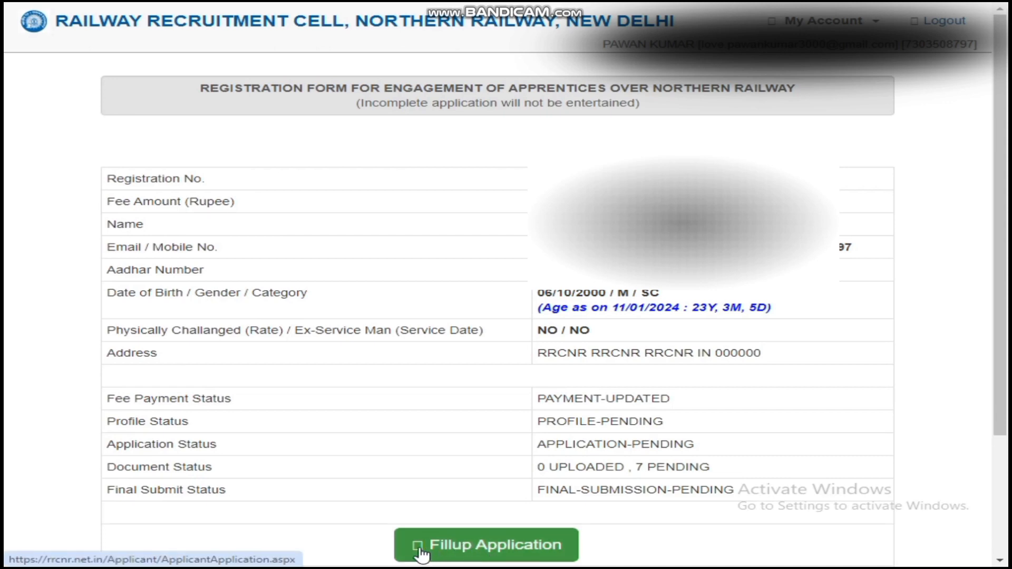
{"action": "left_click", "coordinate": [497, 555]}
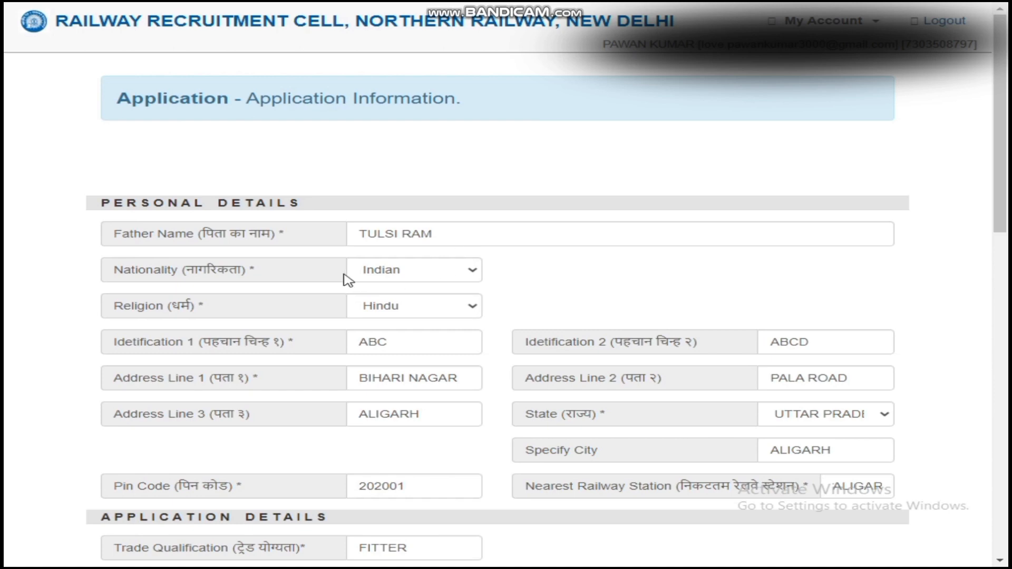
Step: Select Indian as nationality, Hindu as religion and Uttar Pradesh as state in the personal details
{"action": "left_click", "coordinate": [427, 272]}
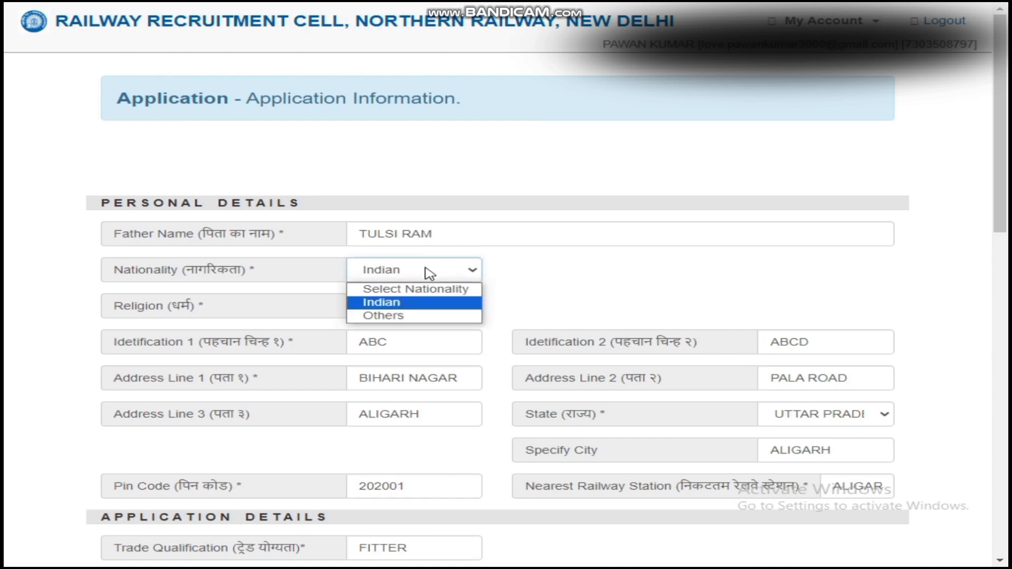
{"action": "left_click", "coordinate": [419, 302]}
{"action": "left_click", "coordinate": [401, 310]}
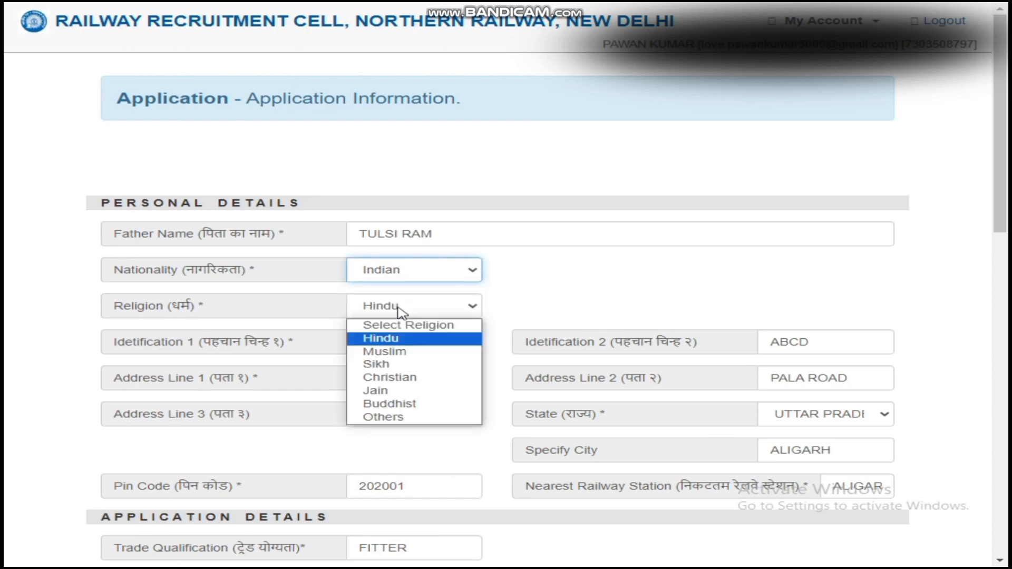
{"action": "left_click", "coordinate": [384, 338]}
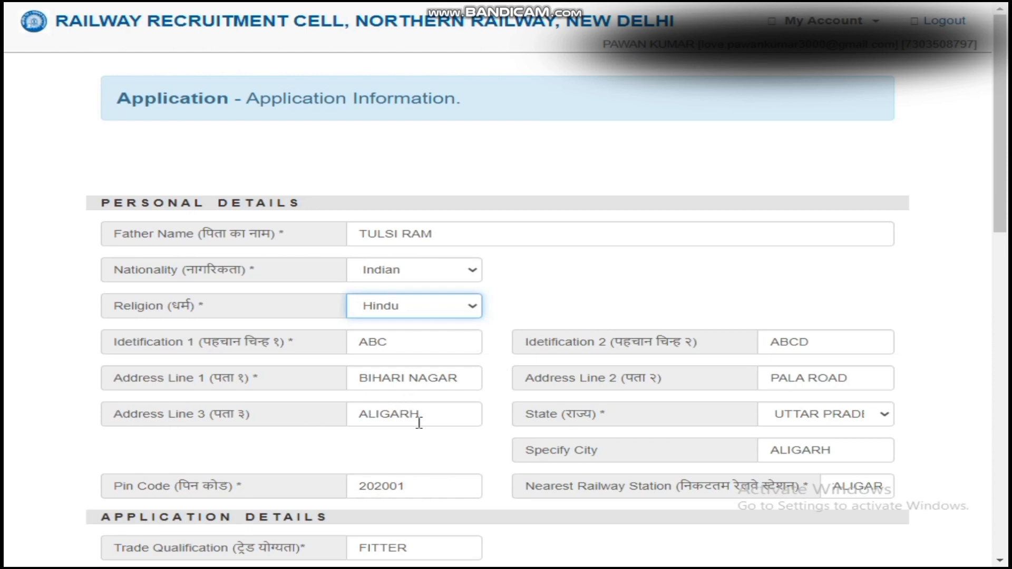
{"action": "left_click", "coordinate": [832, 415]}
{"action": "left_click", "coordinate": [835, 419]}
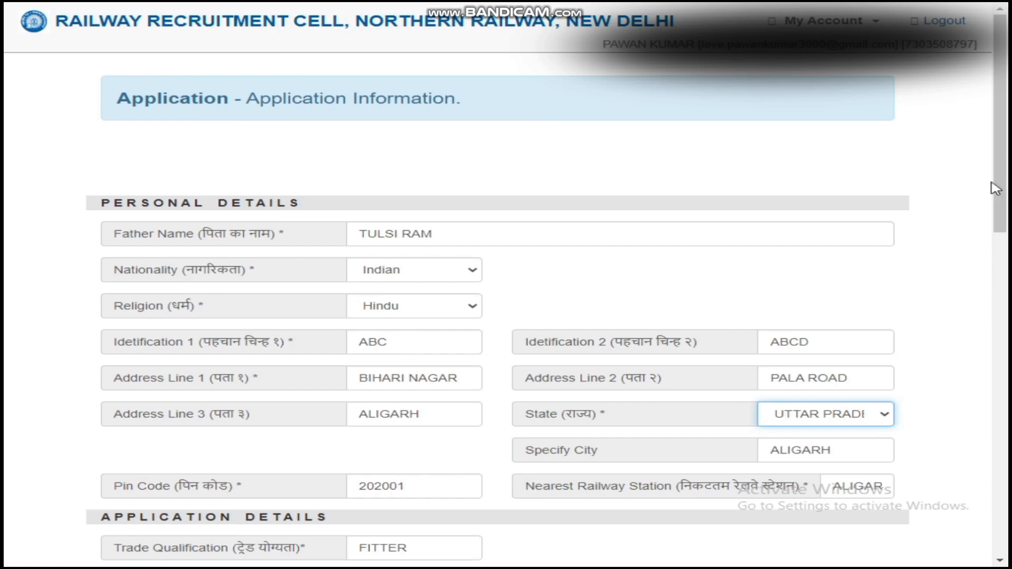
Step: In the application details, choose UTTAR PRADESH - NCVT as recognising authority, FITTER as trade option and DELHI as cluster option
{"action": "left_click_drag", "start_coordinate": [1001, 182], "coordinate": [1007, 347]}
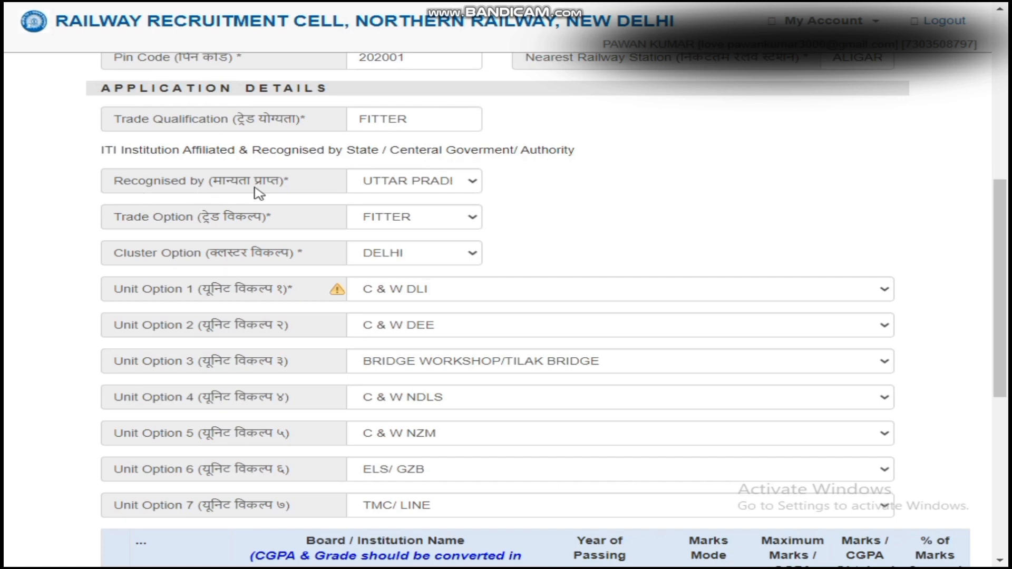
{"action": "left_click", "coordinate": [407, 186]}
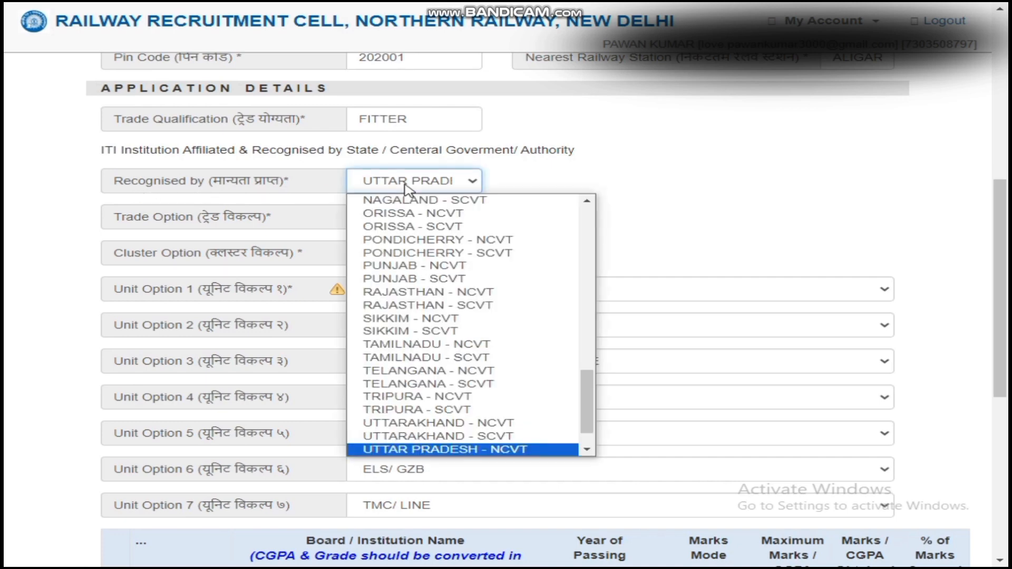
{"action": "left_click", "coordinate": [409, 189]}
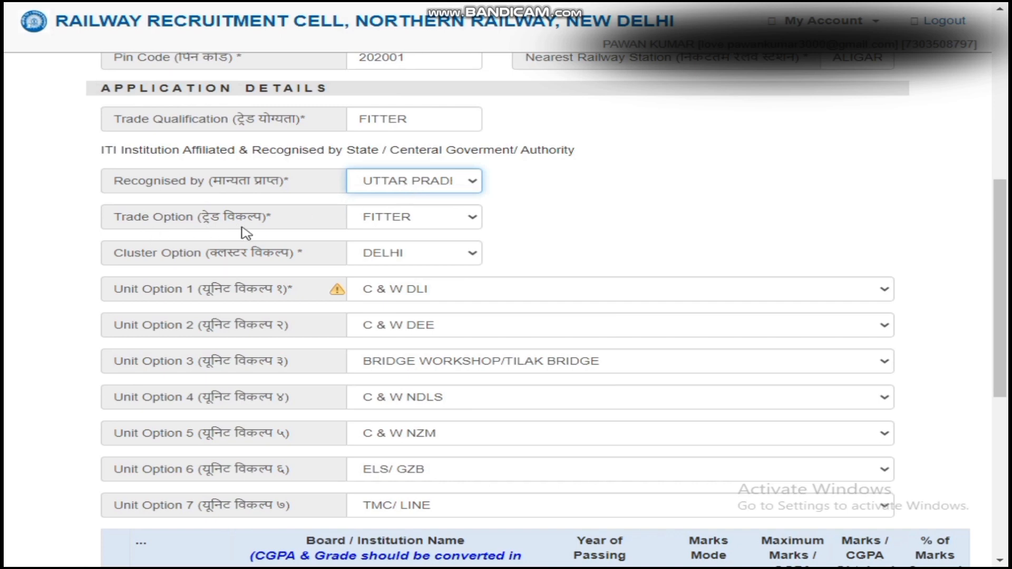
{"action": "left_click", "coordinate": [450, 224]}
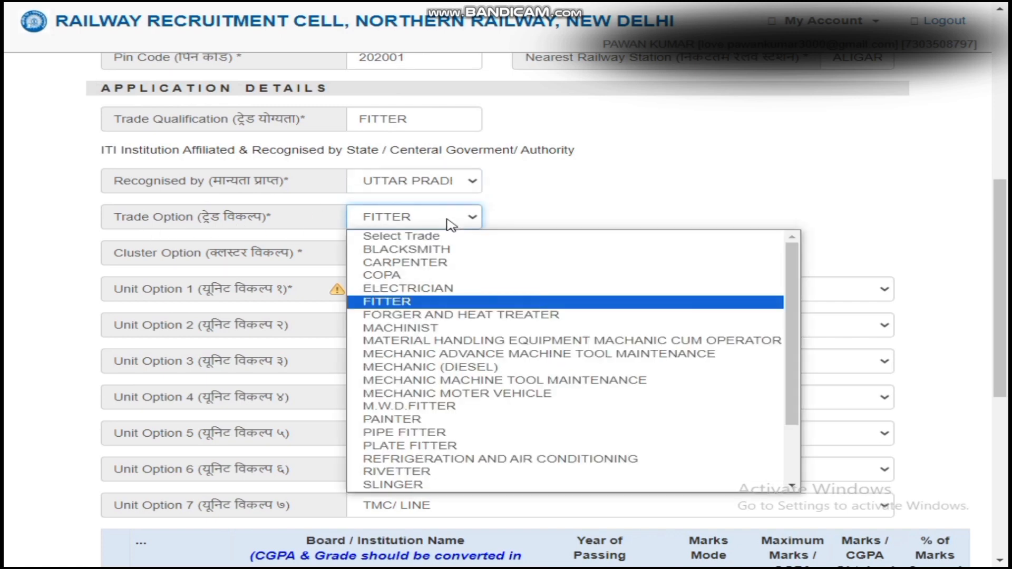
{"action": "left_click", "coordinate": [451, 225]}
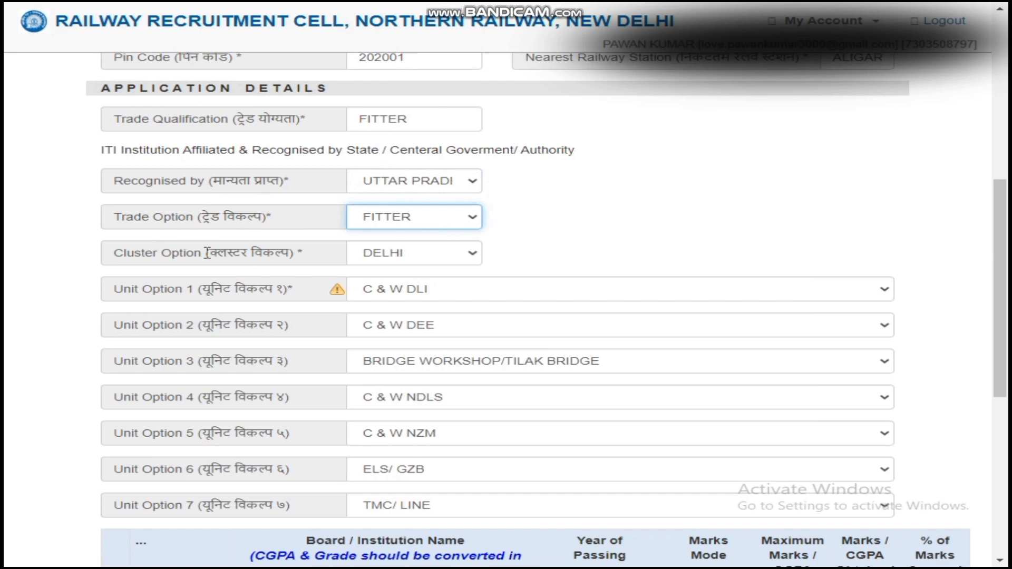
{"action": "left_click", "coordinate": [428, 252]}
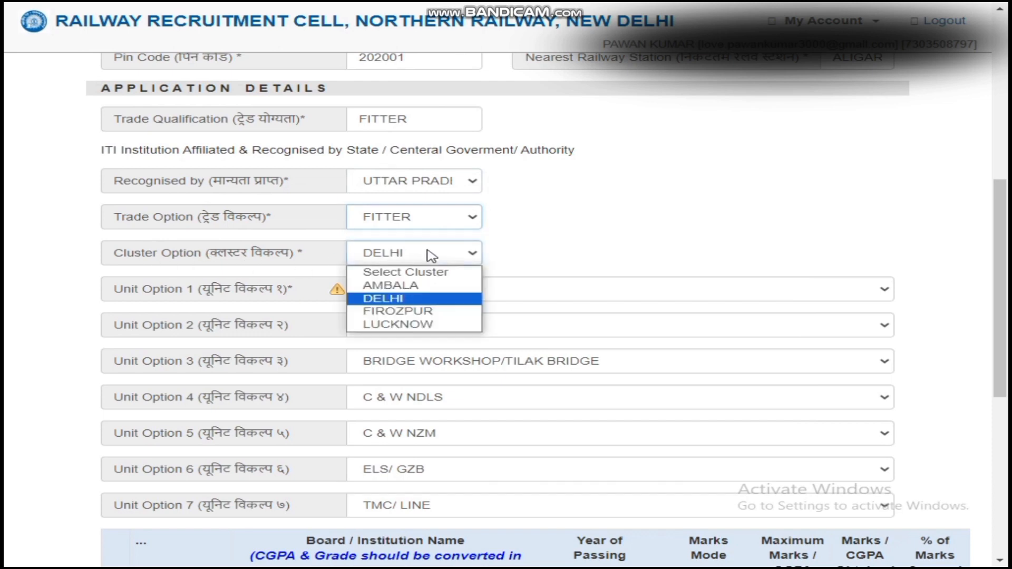
{"action": "left_click", "coordinate": [404, 299]}
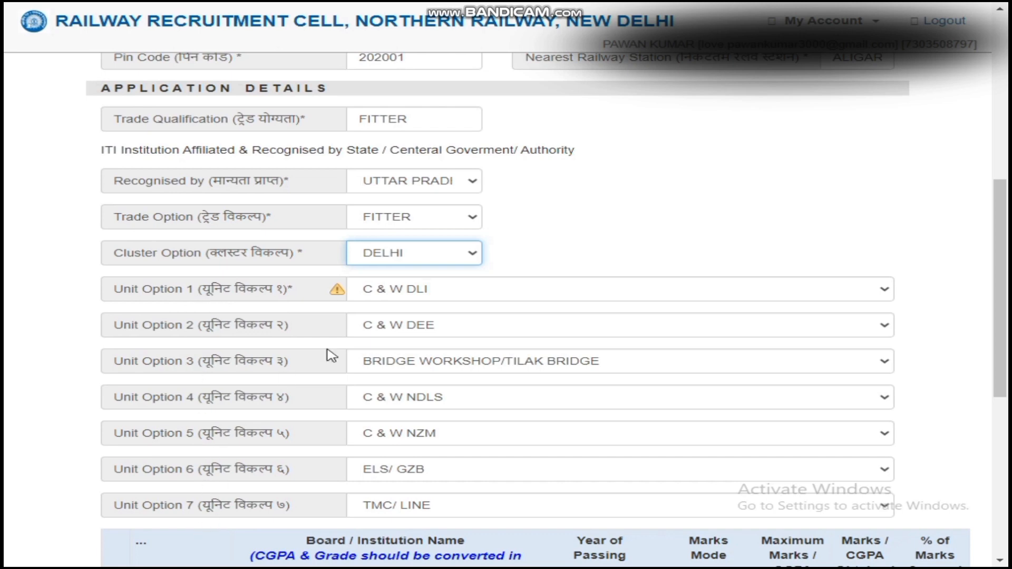
Step: Choose C & W DLI as Unit Option 1 and C & W DEE as Unit Option 2
{"action": "left_click", "coordinate": [428, 293]}
{"action": "left_click", "coordinate": [428, 293]}
{"action": "left_click", "coordinate": [429, 293]}
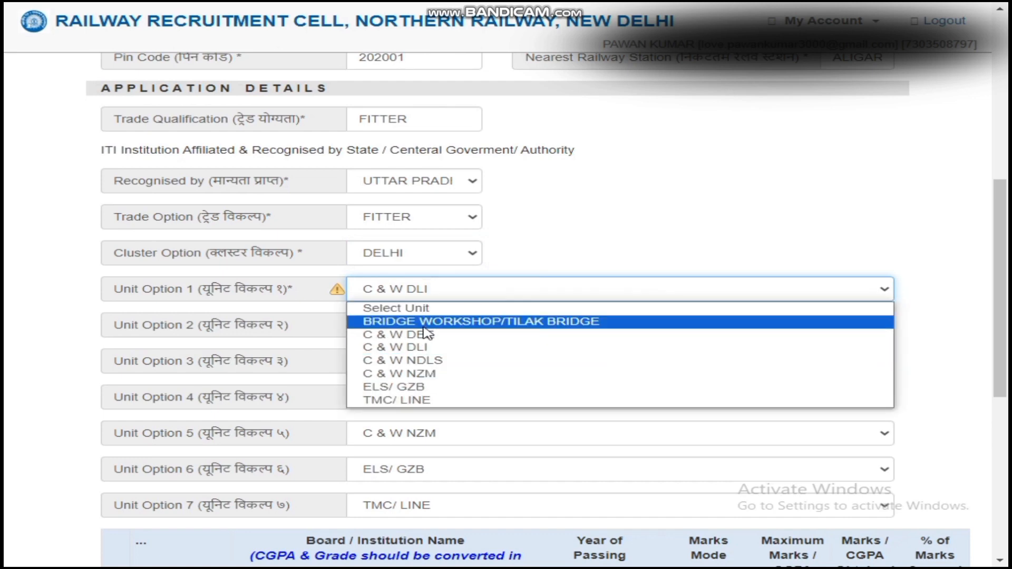
{"action": "left_click", "coordinate": [421, 349]}
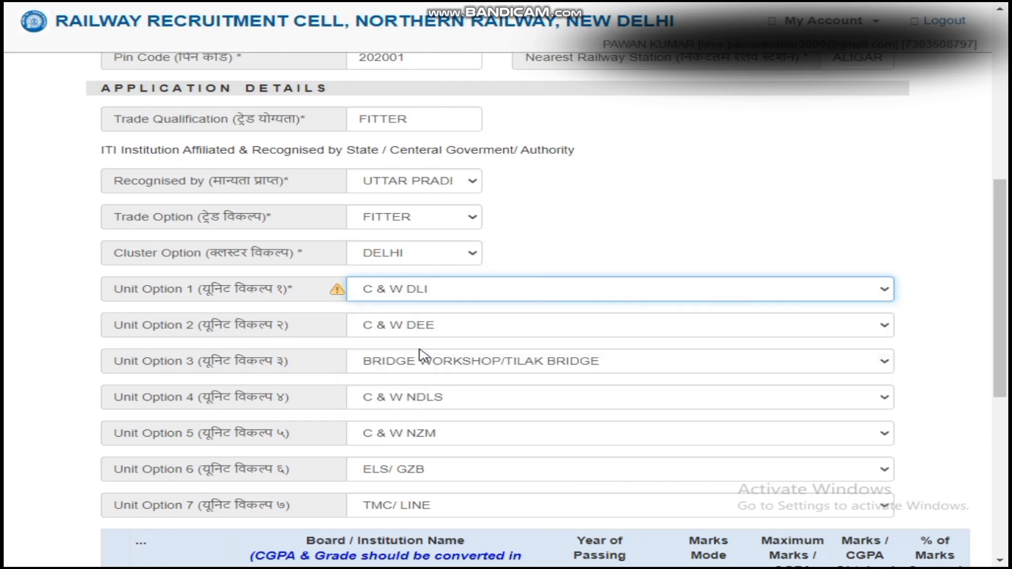
{"action": "left_click", "coordinate": [414, 332]}
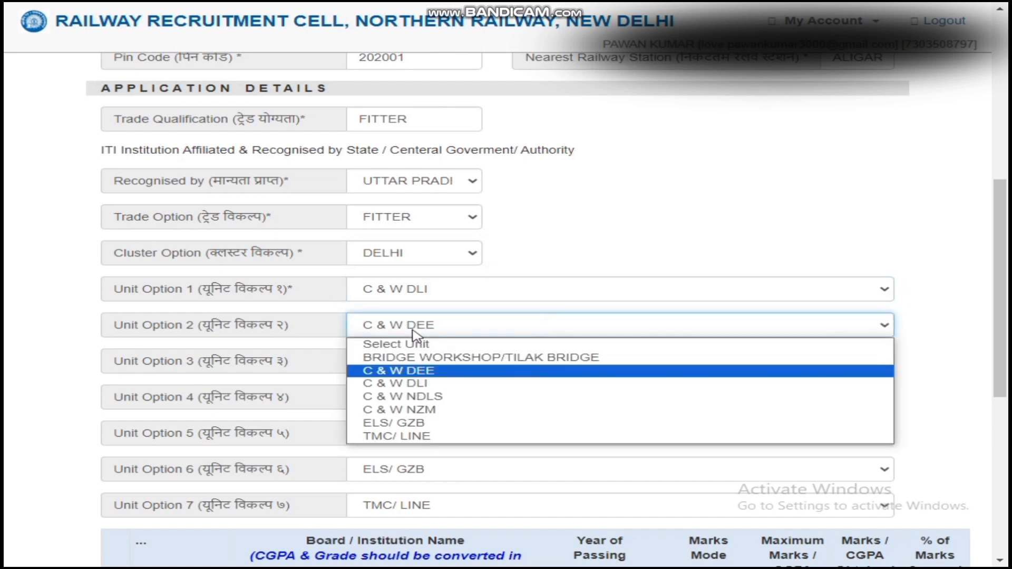
{"action": "left_click", "coordinate": [416, 371]}
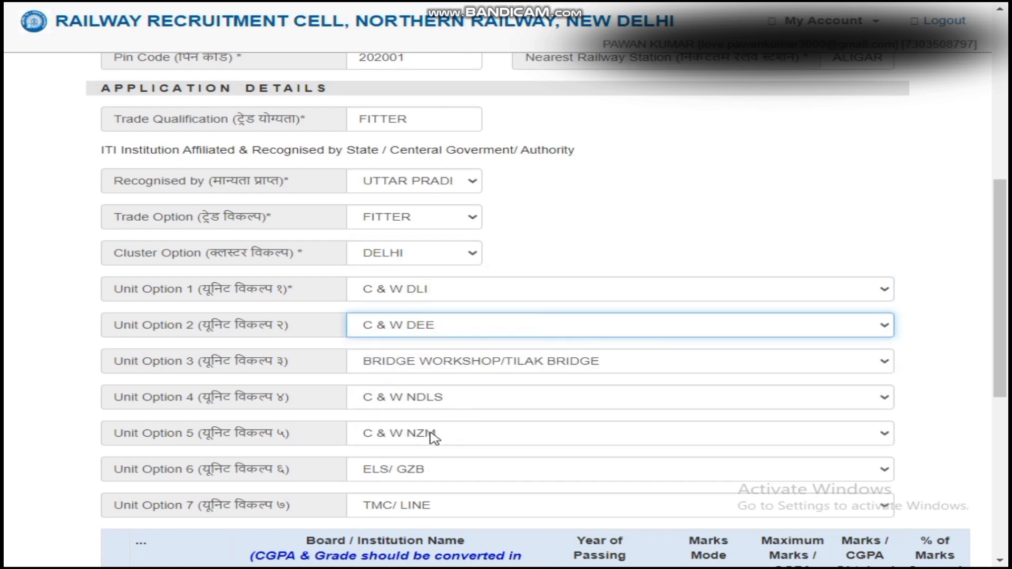
Step: Select the U.P. Board and MARKS mode for the Xth qualification, and save the application with confirmation
{"action": "left_click_drag", "start_coordinate": [1007, 300], "coordinate": [1008, 477]}
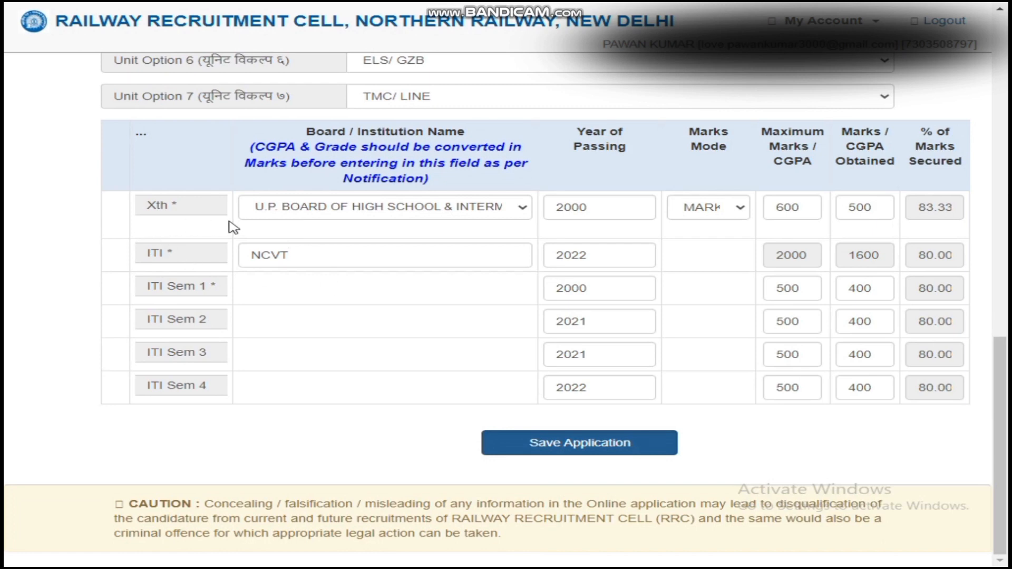
{"action": "left_click", "coordinate": [380, 210]}
{"action": "left_click", "coordinate": [381, 210]}
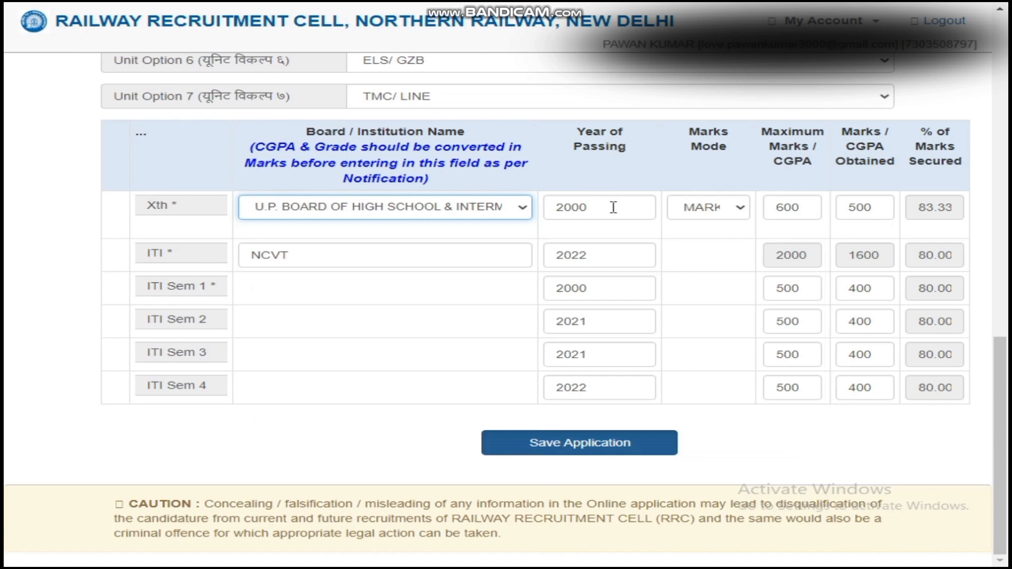
{"action": "left_click", "coordinate": [709, 212]}
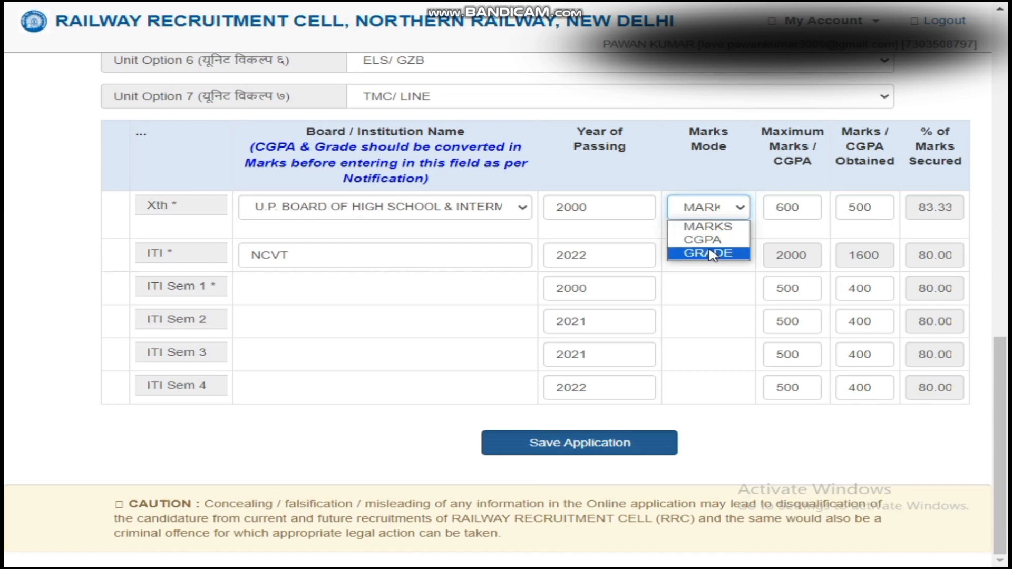
{"action": "left_click", "coordinate": [708, 228]}
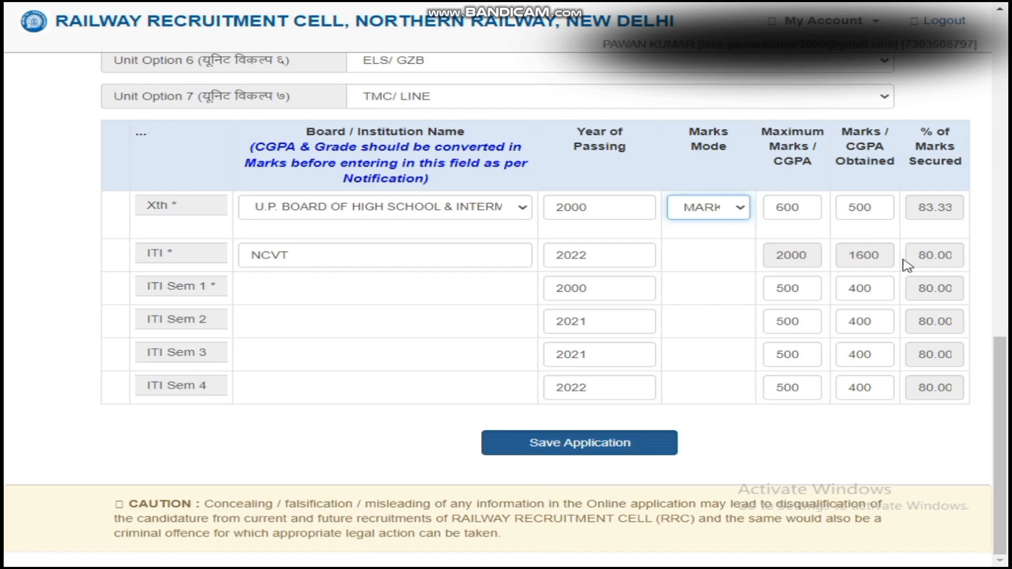
{"action": "left_click", "coordinate": [580, 443]}
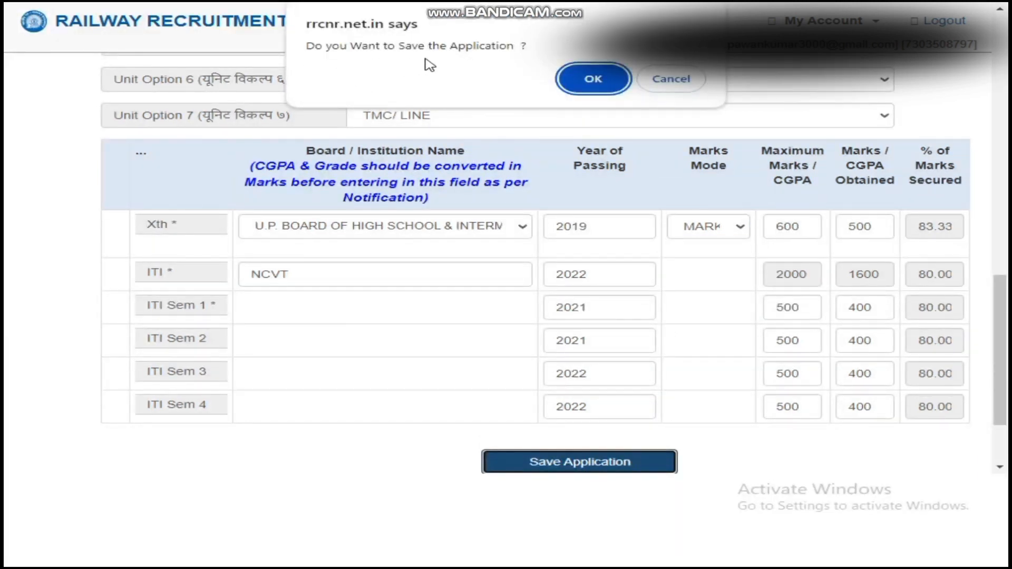
{"action": "left_click", "coordinate": [592, 79]}
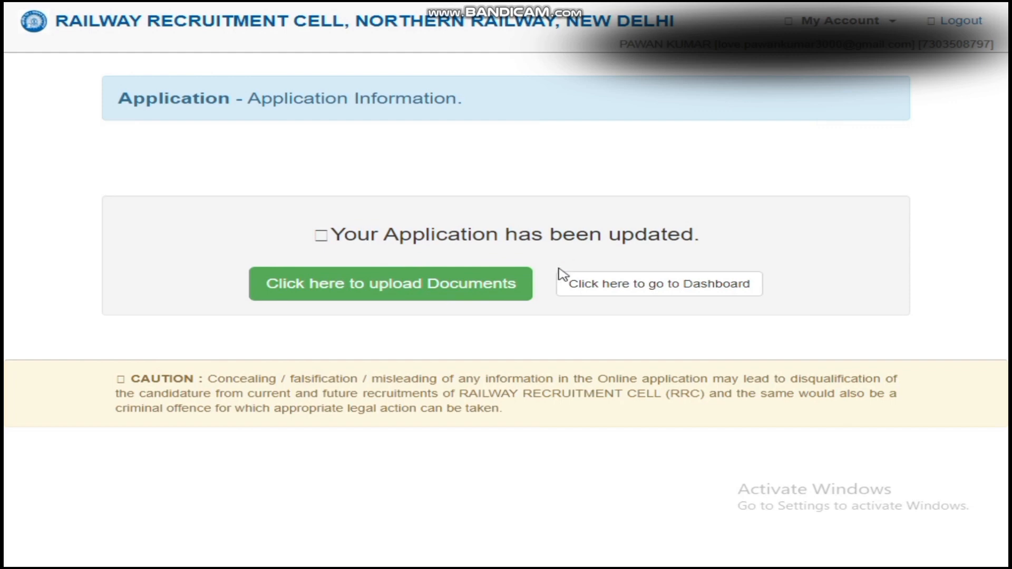
Step: Open the required documents upload page from the saved application
{"action": "left_click", "coordinate": [452, 295]}
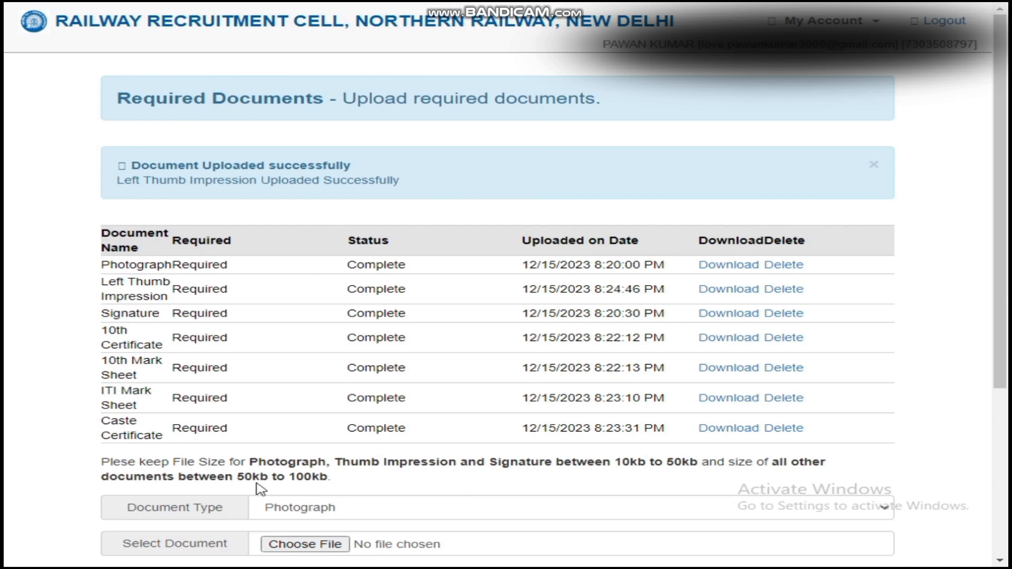
{"action": "left_click_drag", "start_coordinate": [1007, 330], "coordinate": [1007, 418]}
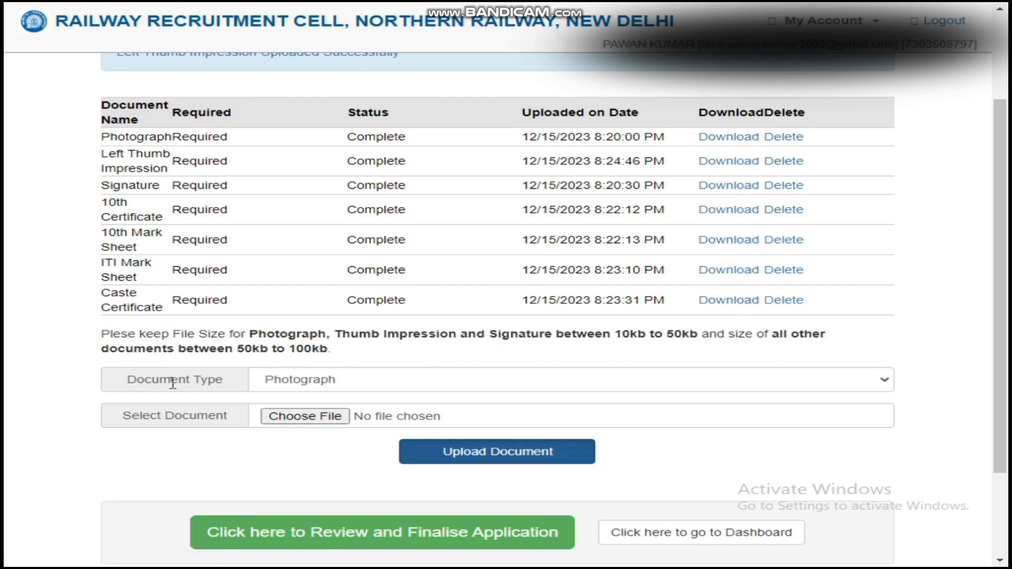
Step: Try to upload Photo.jpeg from the Desktop as the Photograph document, cancelling at the save confirmation
{"action": "left_click", "coordinate": [323, 387]}
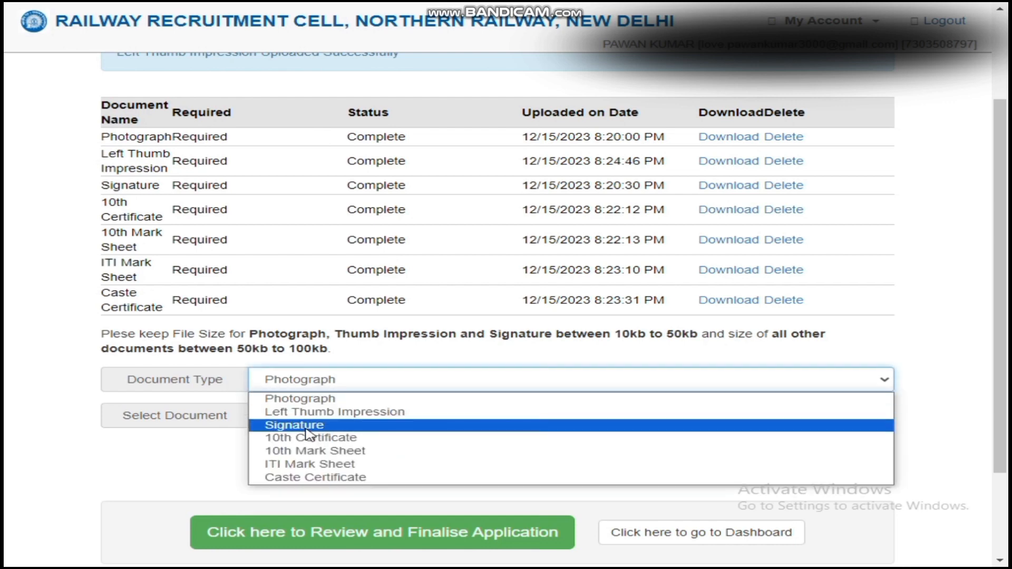
{"action": "left_click", "coordinate": [301, 400]}
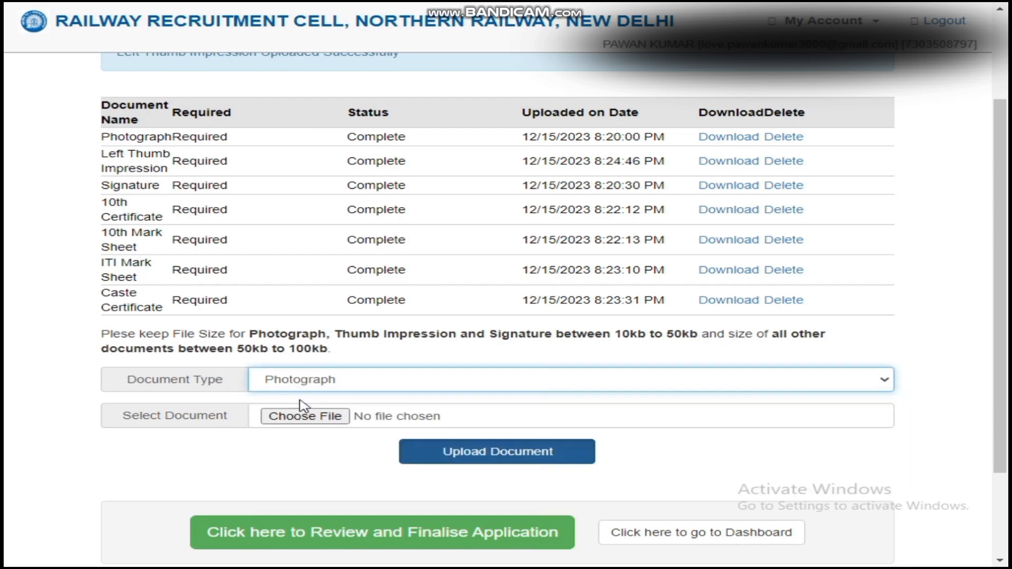
{"action": "left_click", "coordinate": [311, 417]}
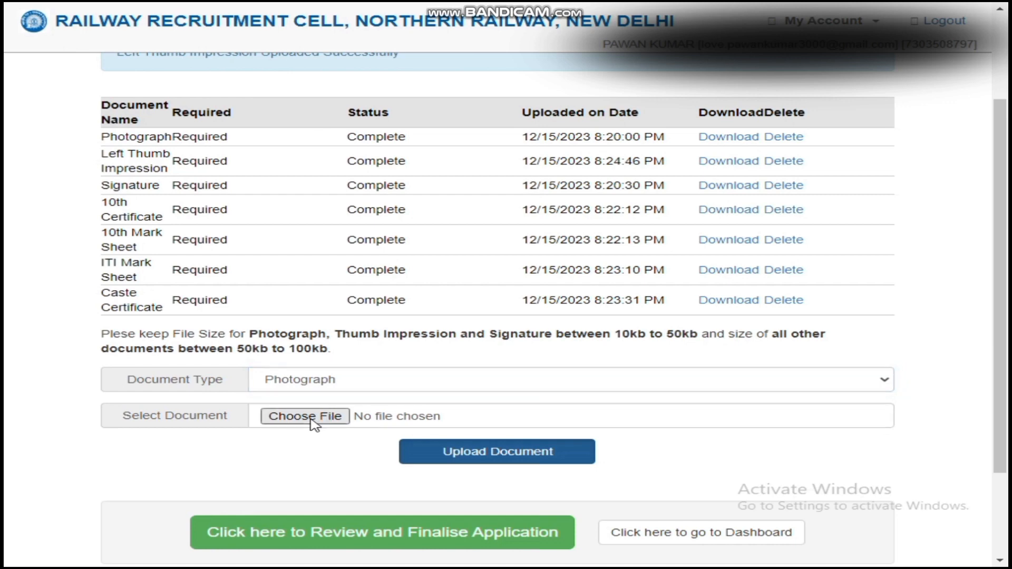
{"action": "left_click", "coordinate": [352, 147]}
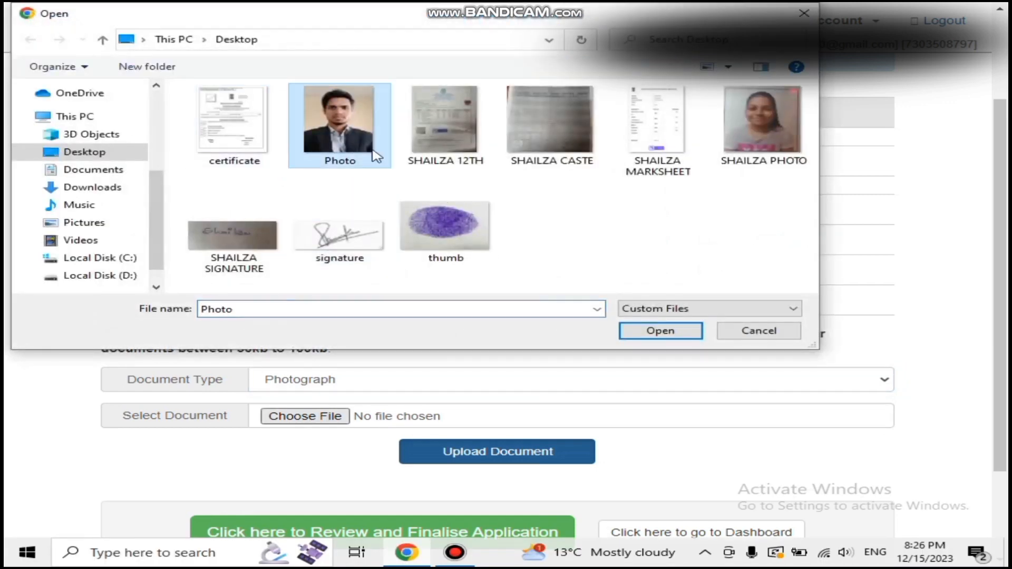
{"action": "left_click", "coordinate": [673, 331]}
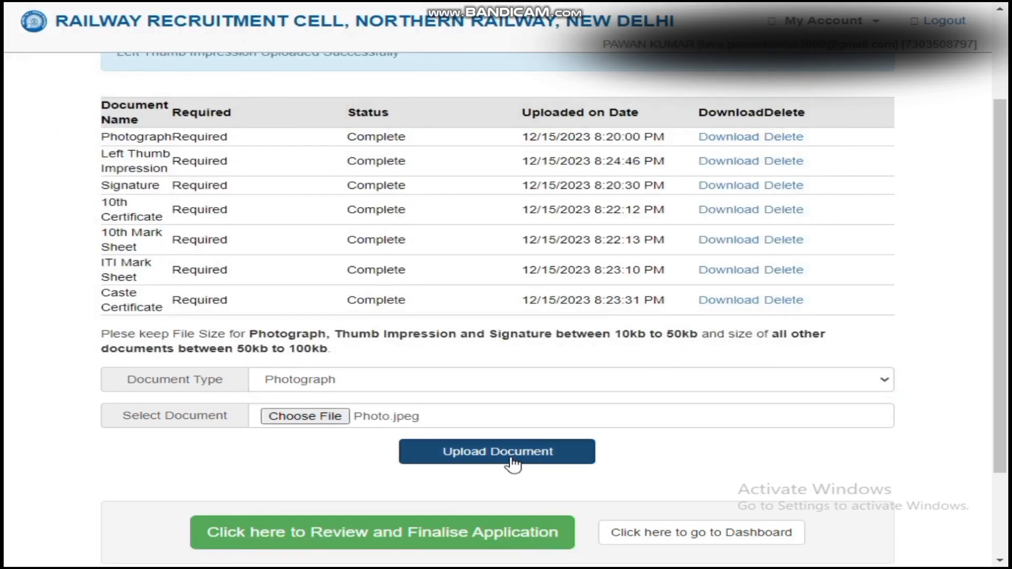
{"action": "left_click", "coordinate": [512, 464]}
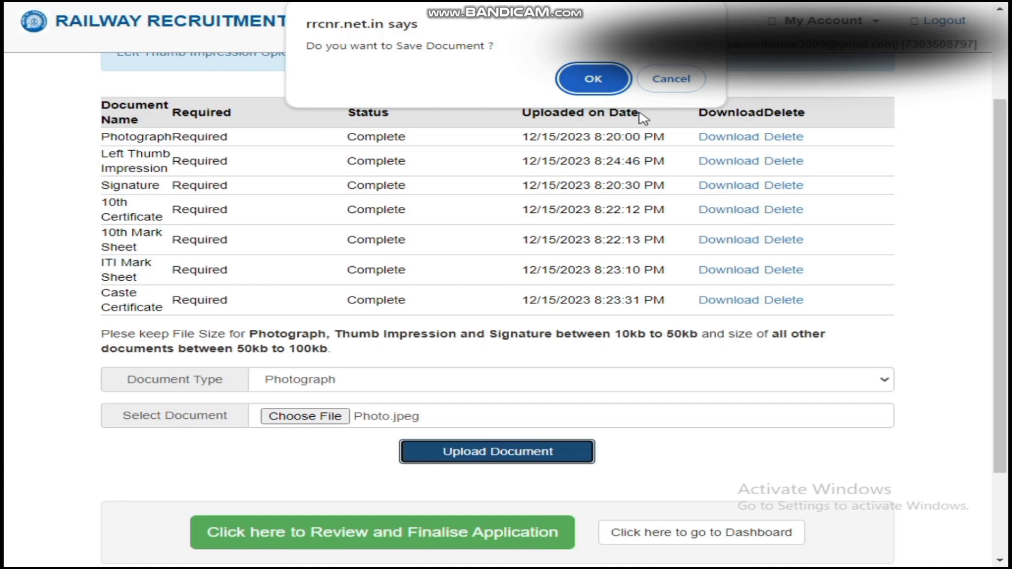
{"action": "left_click", "coordinate": [678, 84]}
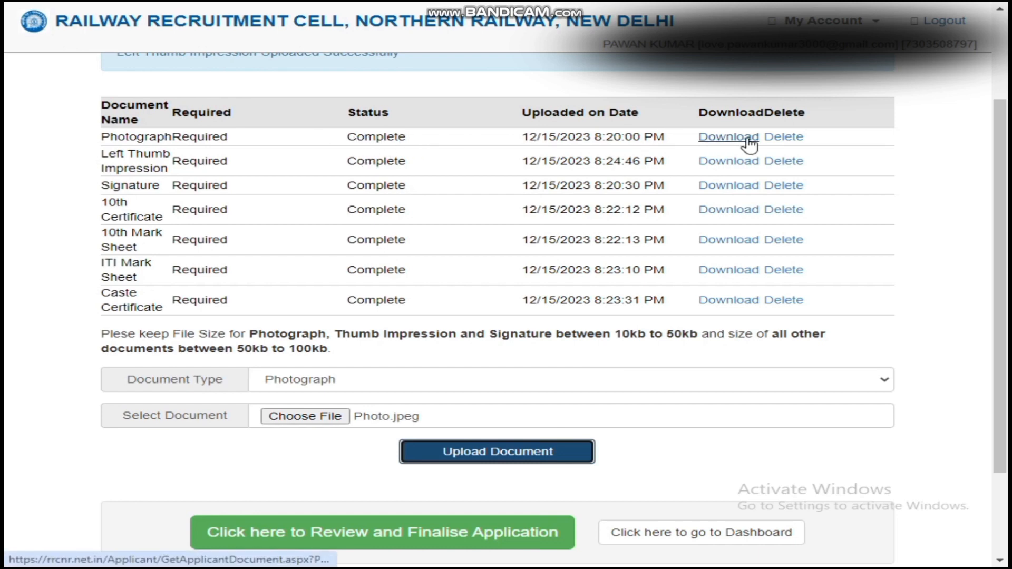
Step: Set the document type to Signature and choose signature.jpeg from the Desktop as its file
{"action": "scroll", "coordinate": [1001, 156], "scroll_direction": "down", "scroll_amount": 1}
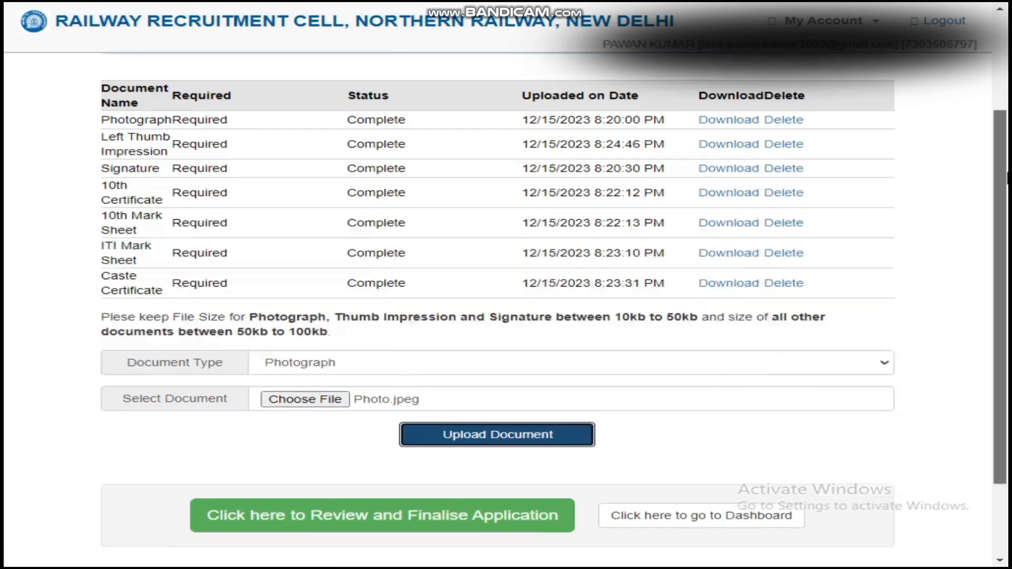
{"action": "left_click", "coordinate": [386, 338]}
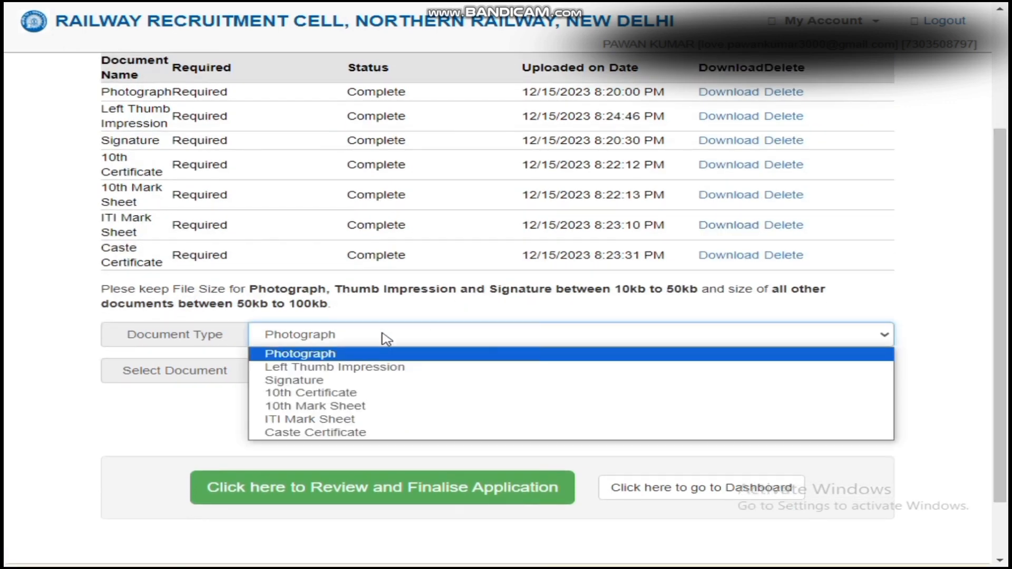
{"action": "left_click", "coordinate": [326, 367]}
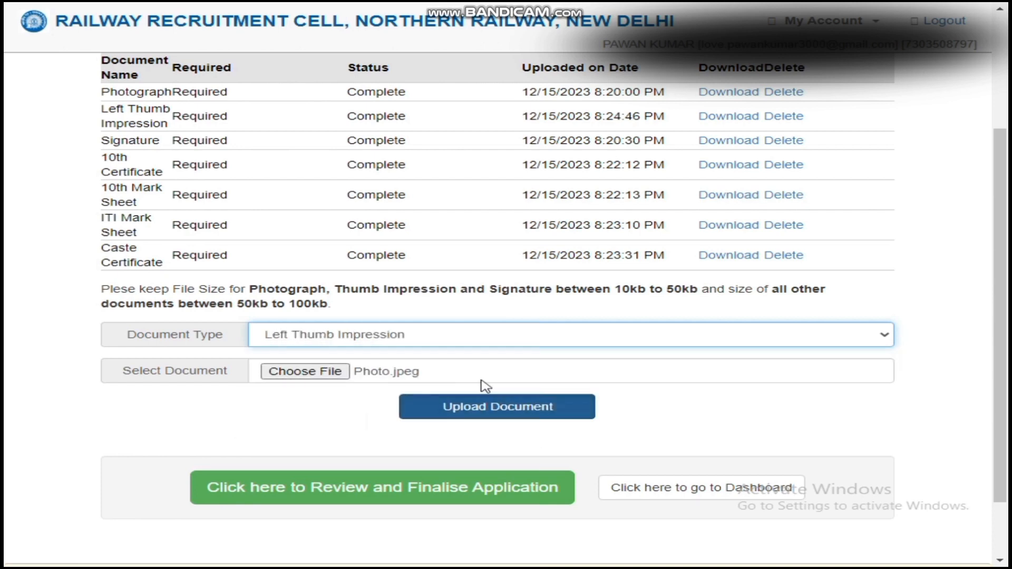
{"action": "left_click", "coordinate": [420, 342]}
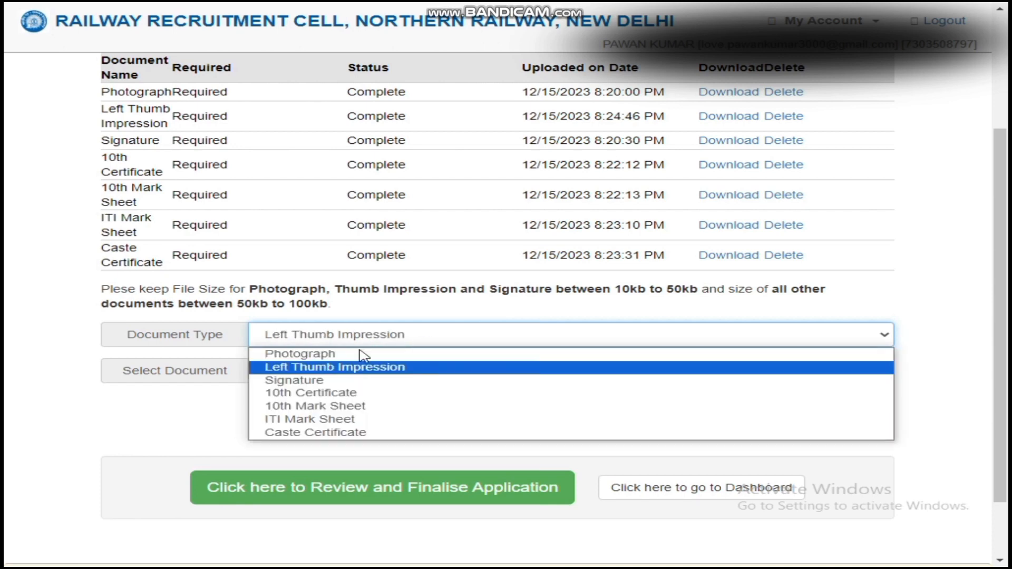
{"action": "left_click", "coordinate": [302, 382]}
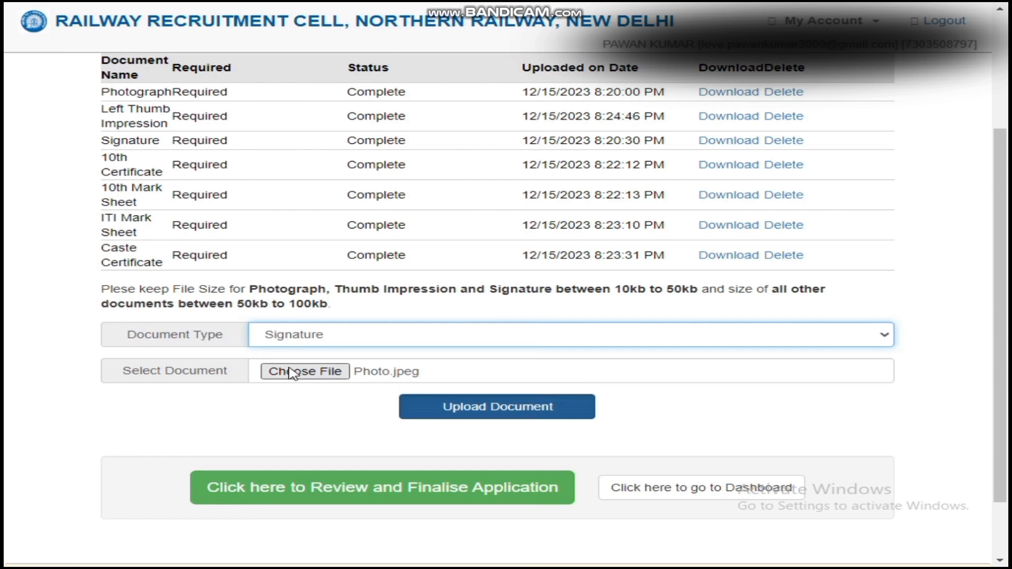
{"action": "left_click", "coordinate": [317, 373]}
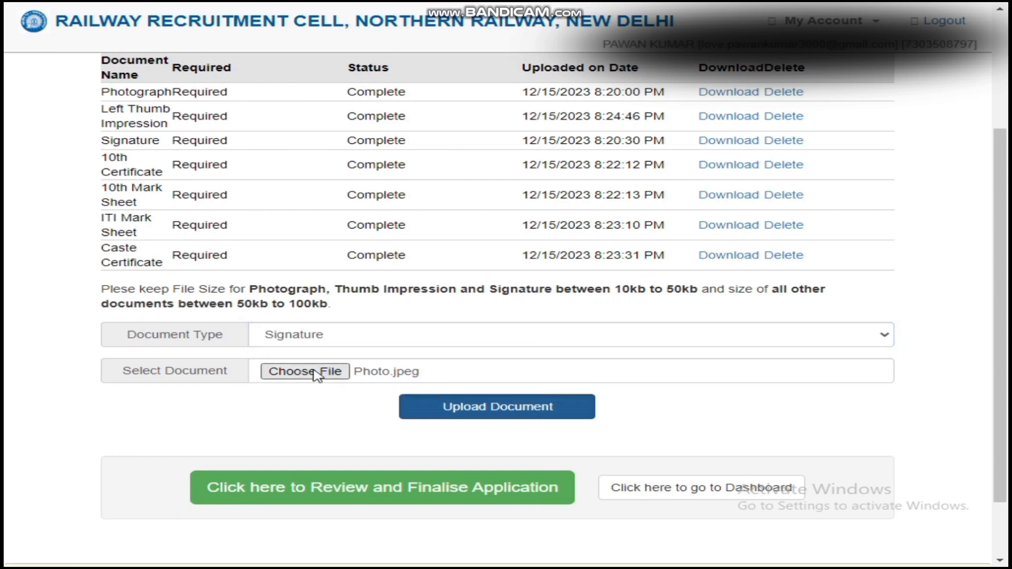
{"action": "left_click", "coordinate": [365, 245]}
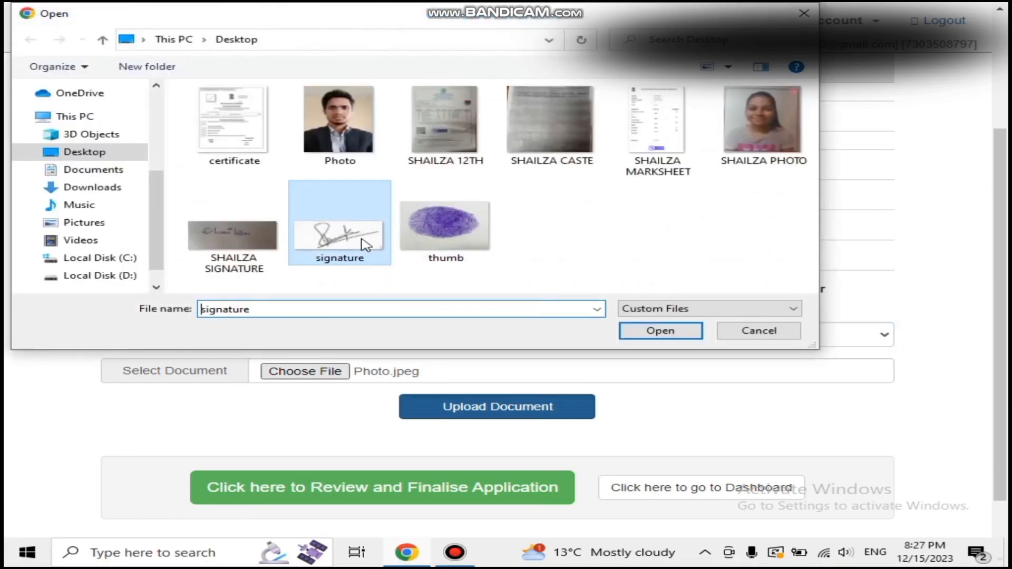
{"action": "left_click", "coordinate": [658, 332]}
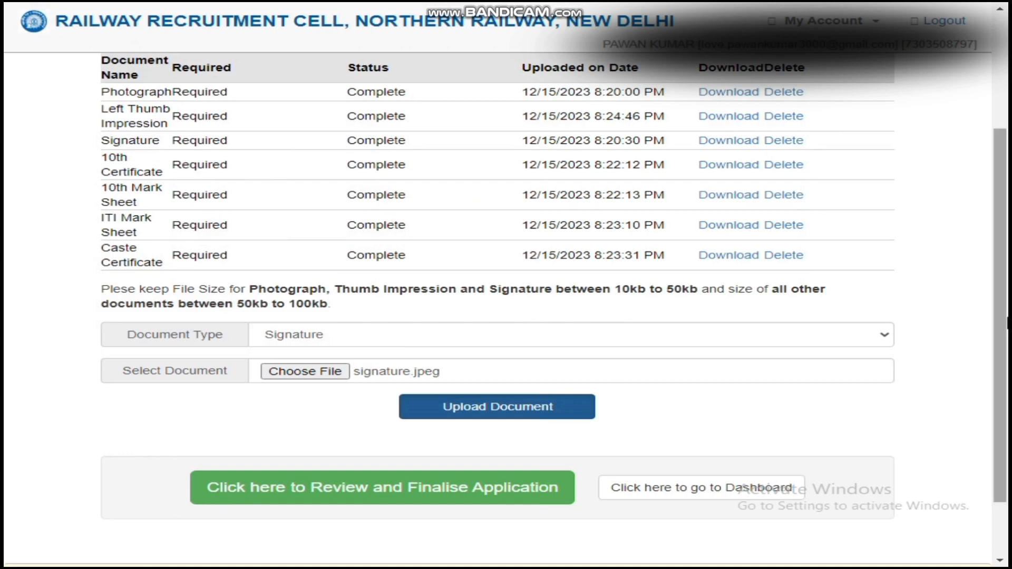
Step: Review the application, agree to the terms and conditions, and make the final submission with confirmation
{"action": "scroll", "coordinate": [429, 436], "scroll_direction": "down", "scroll_amount": 2}
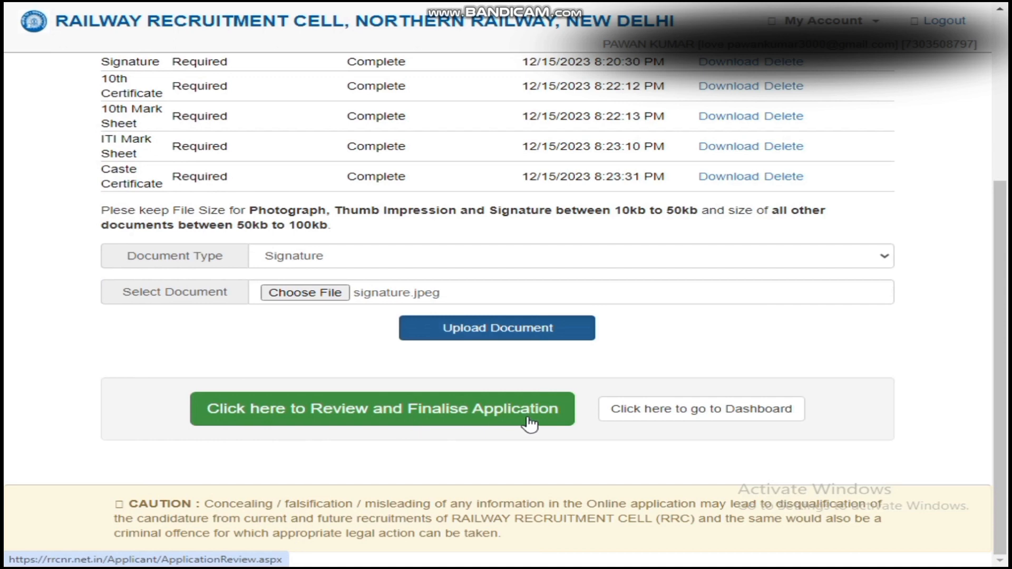
{"action": "left_click", "coordinate": [431, 416]}
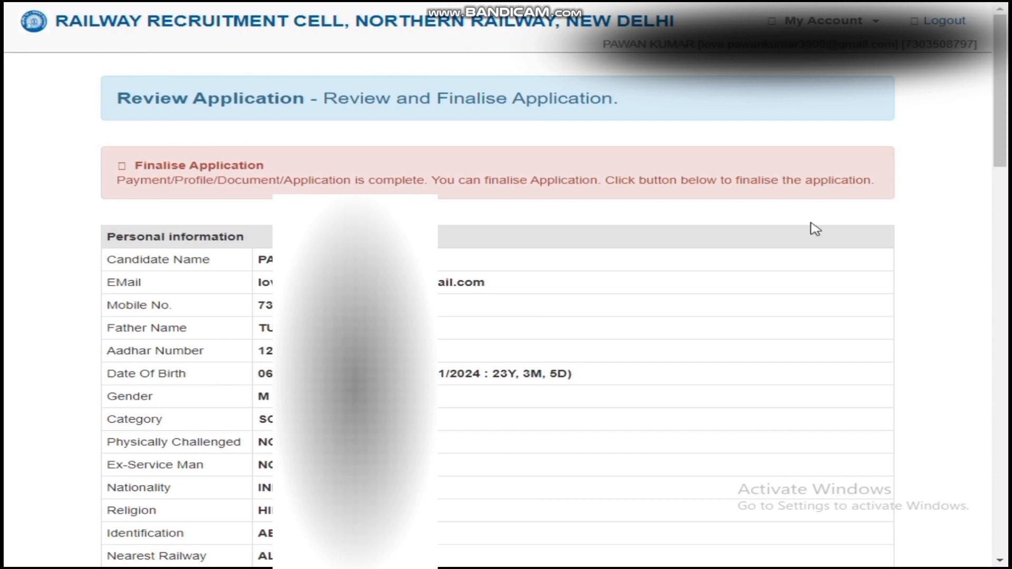
{"action": "left_click_drag", "start_coordinate": [1002, 135], "coordinate": [1007, 546]}
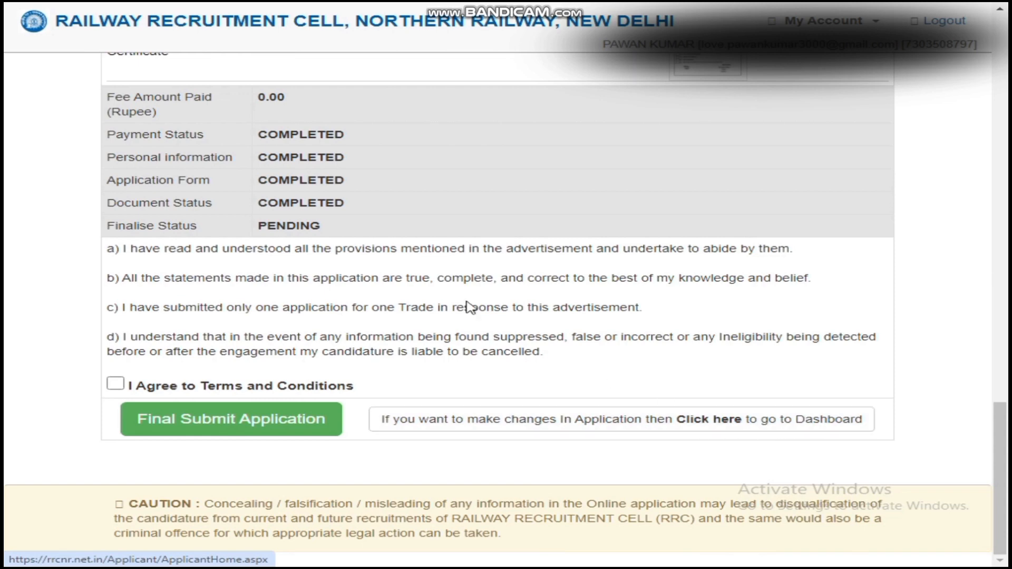
{"action": "left_click", "coordinate": [115, 387]}
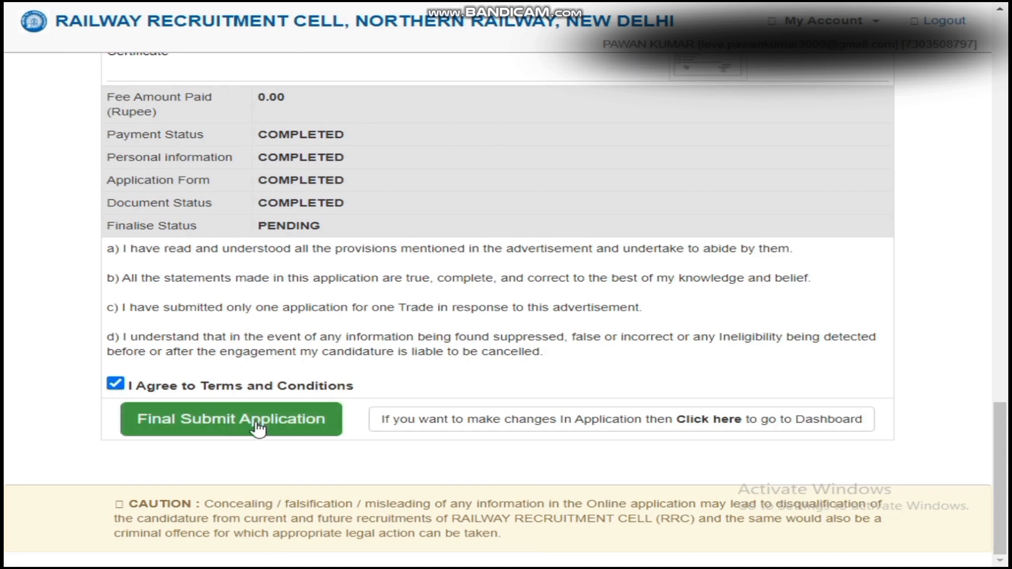
{"action": "left_click", "coordinate": [222, 429]}
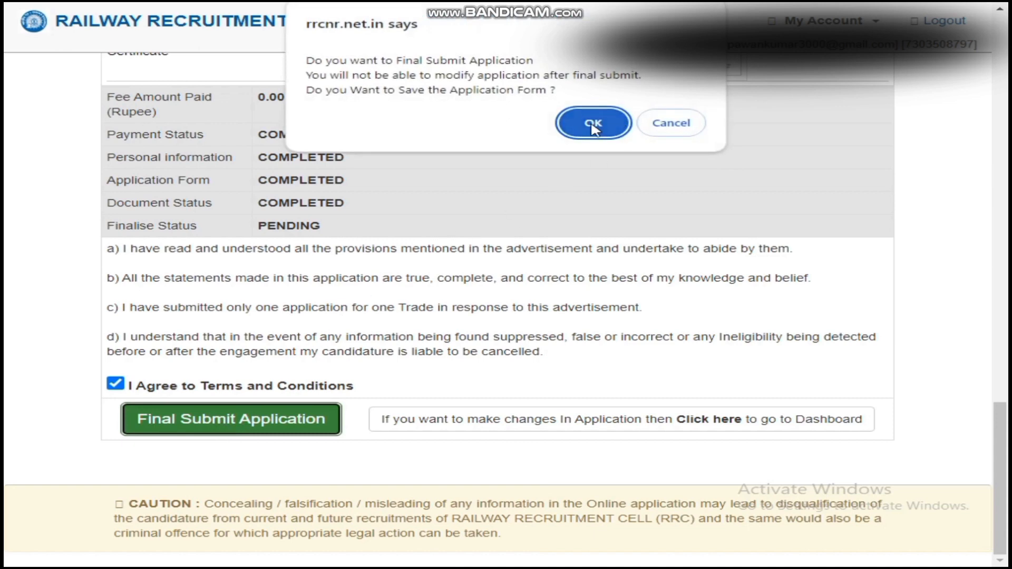
{"action": "left_click", "coordinate": [593, 124]}
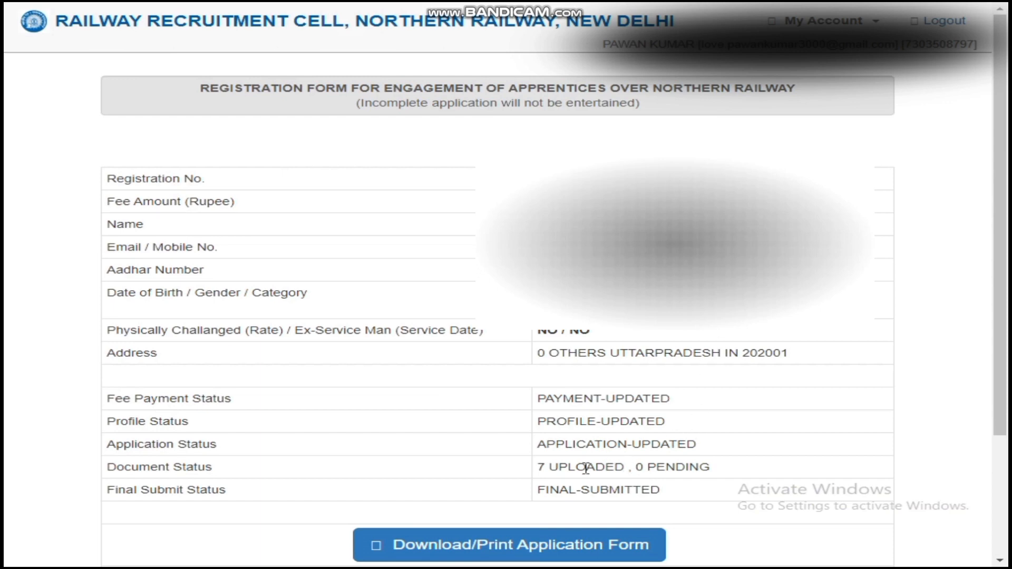
Step: Download the submitted application form for printing
{"action": "scroll", "coordinate": [620, 424], "scroll_direction": "down", "scroll_amount": 3}
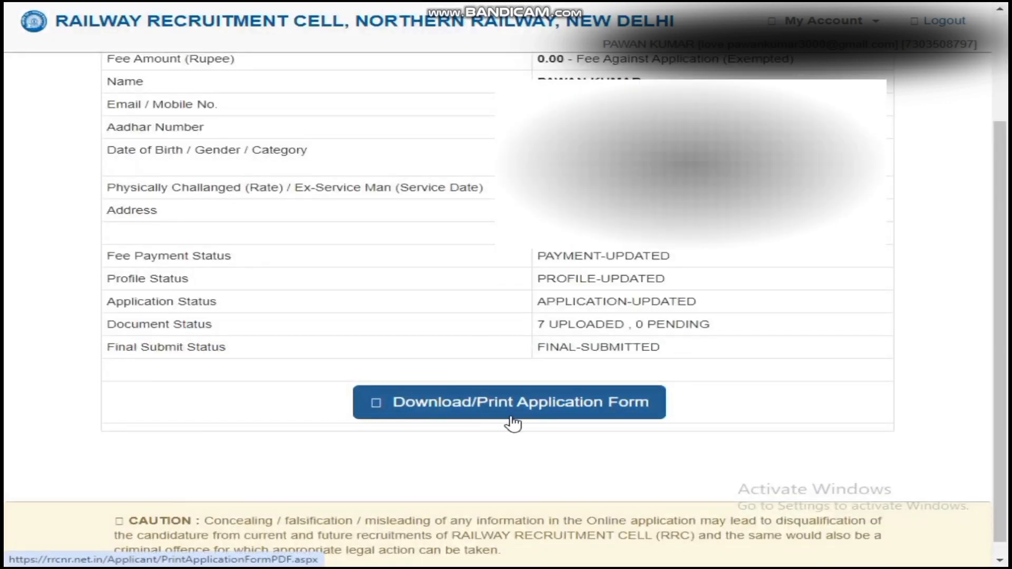
{"action": "left_click", "coordinate": [540, 417]}
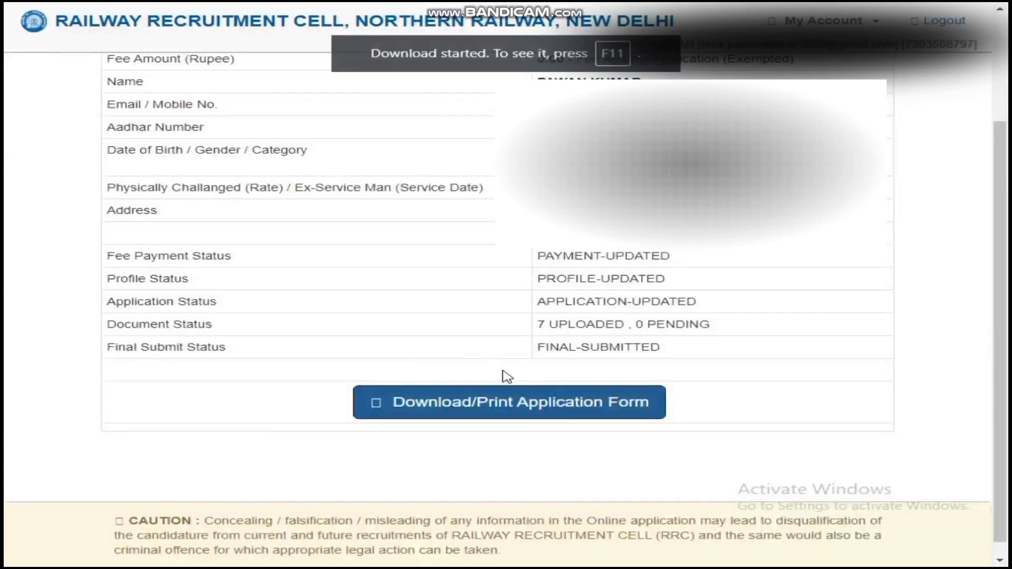